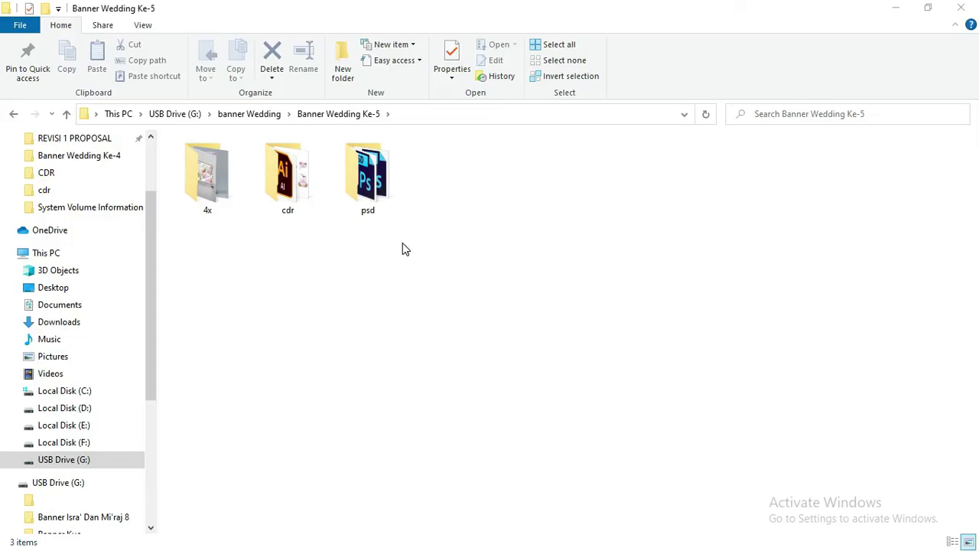
Open all three Banner Wedding Ke-5 PSD files from the psd folder in Photoshop.
{"action": "left_click", "coordinate": [376, 174]}
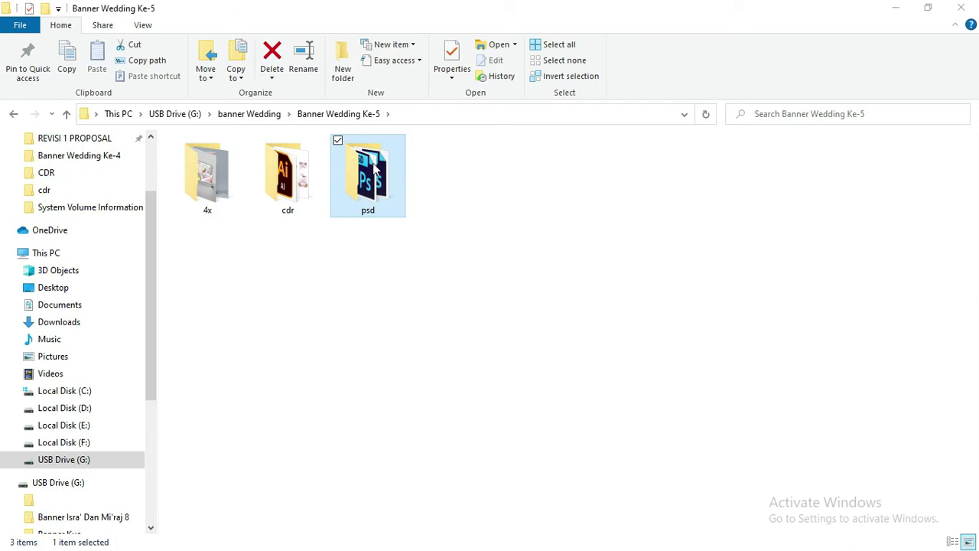
{"action": "left_click", "coordinate": [292, 208]}
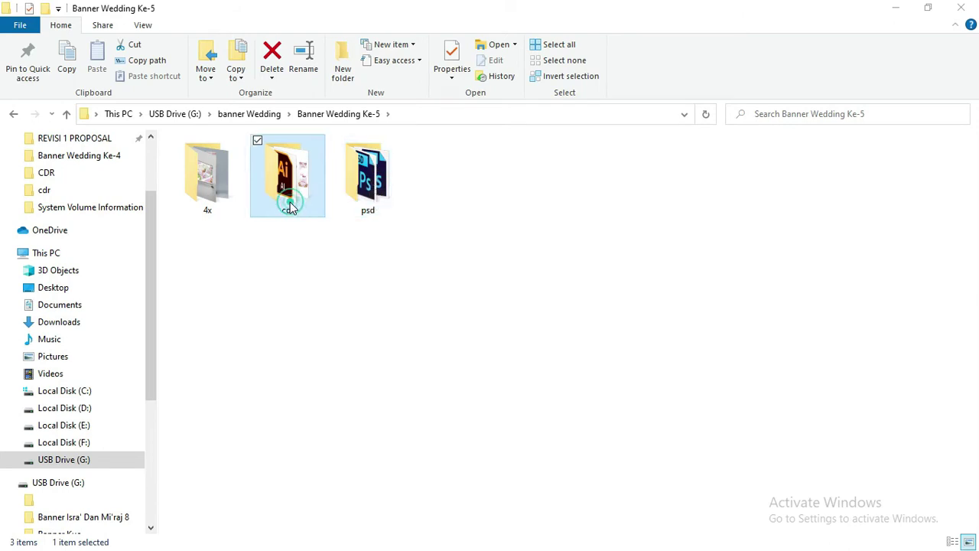
{"action": "double_click", "coordinate": [372, 170]}
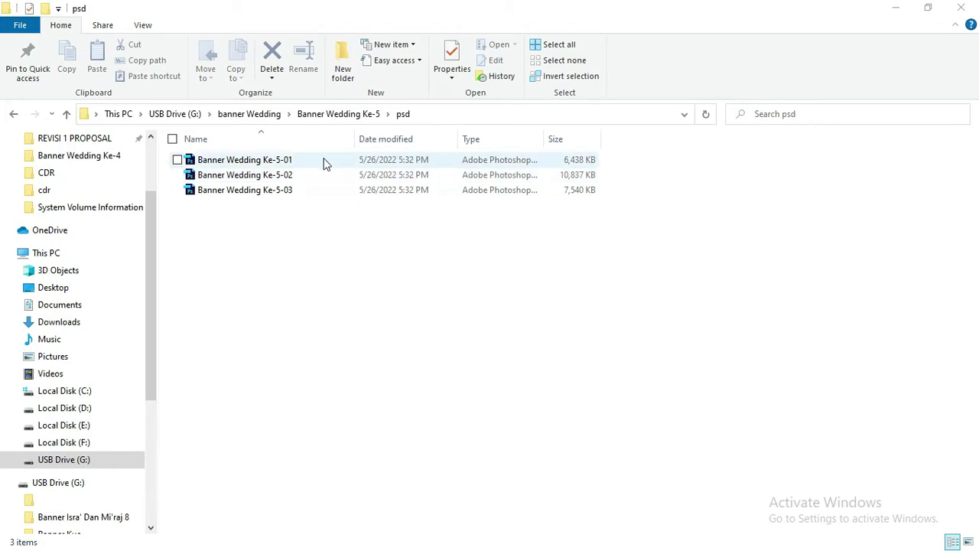
{"action": "left_click", "coordinate": [281, 160]}
{"action": "left_click", "coordinate": [289, 195], "text": "shift"}
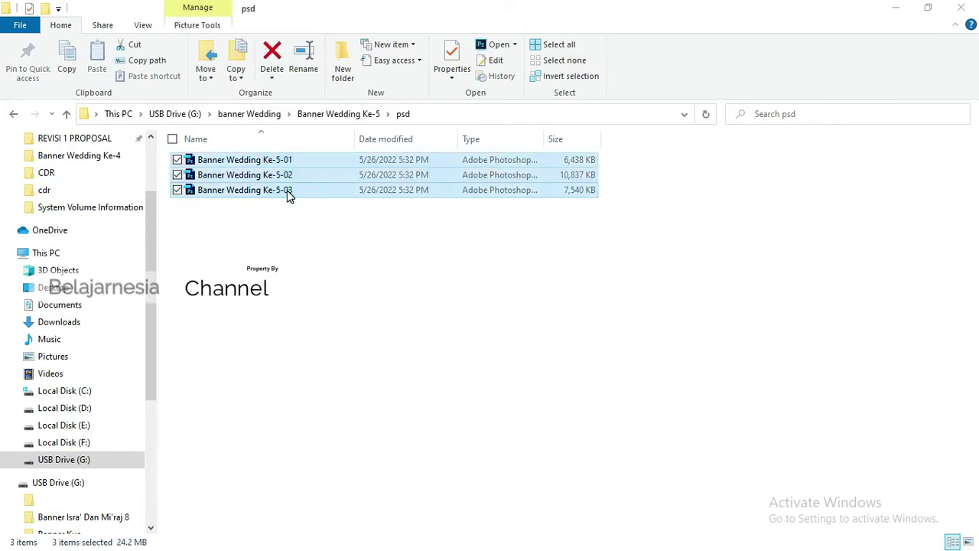
{"action": "right_click", "coordinate": [289, 194]}
{"action": "left_click", "coordinate": [316, 203]}
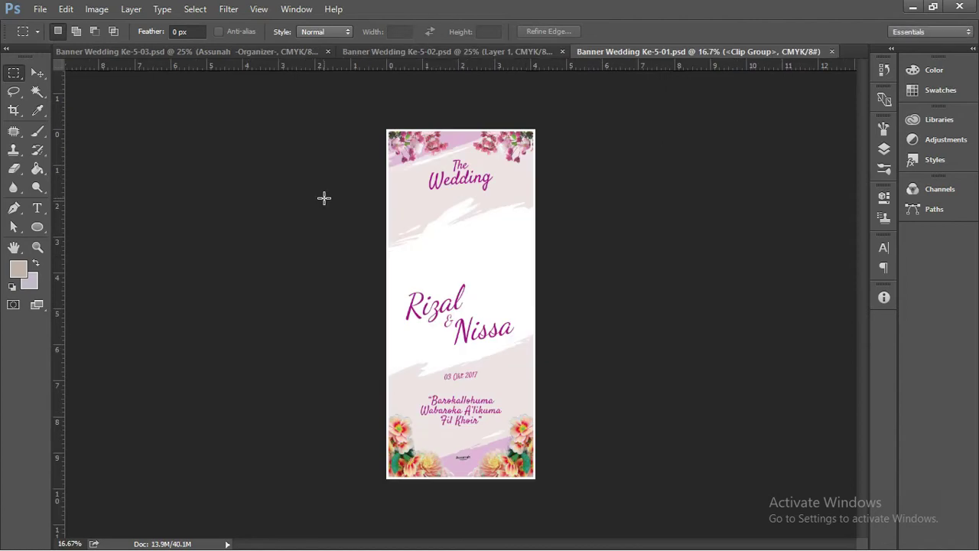
Back in Explorer, open the Banner Wedding Ke-5 cdr folder holding the banner CDR file.
{"action": "key", "text": "alt+Tab"}
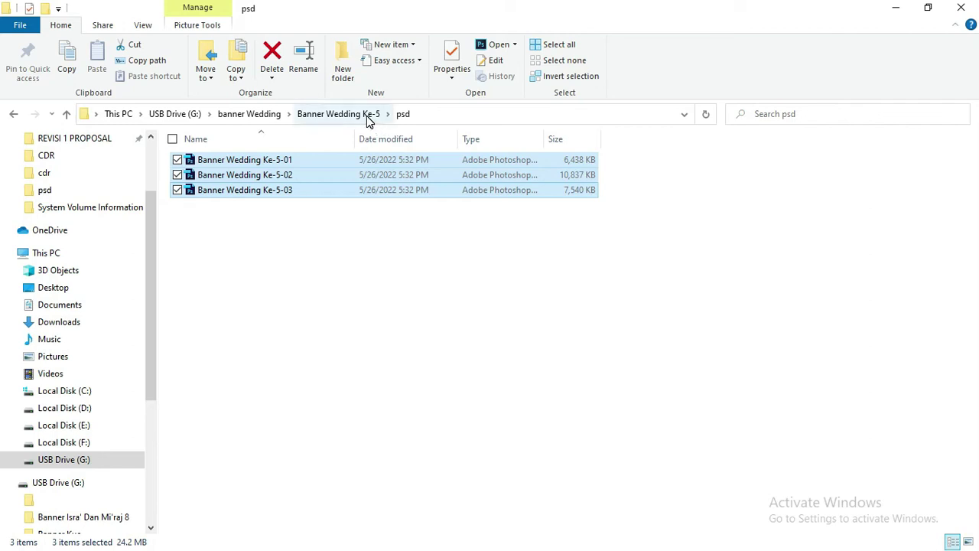
{"action": "left_click", "coordinate": [369, 120]}
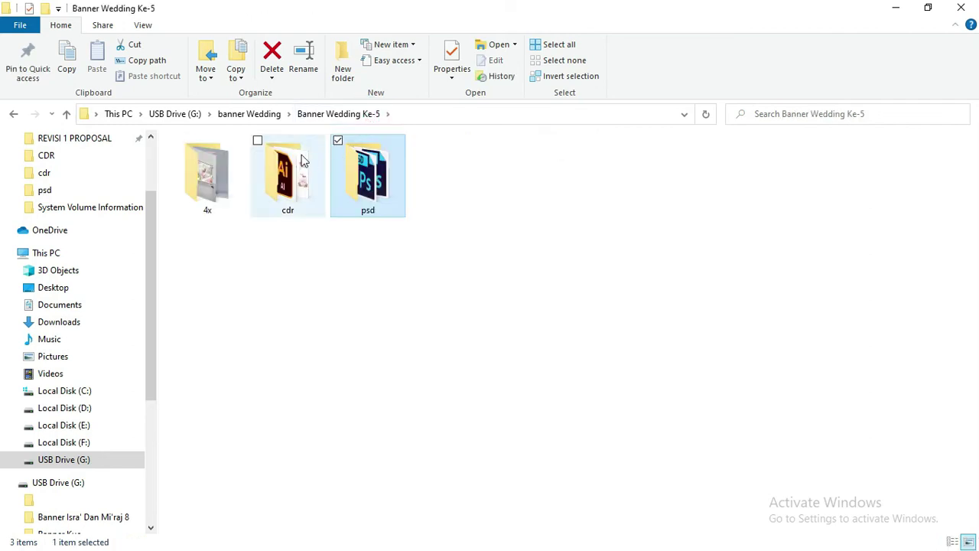
{"action": "left_click", "coordinate": [299, 159]}
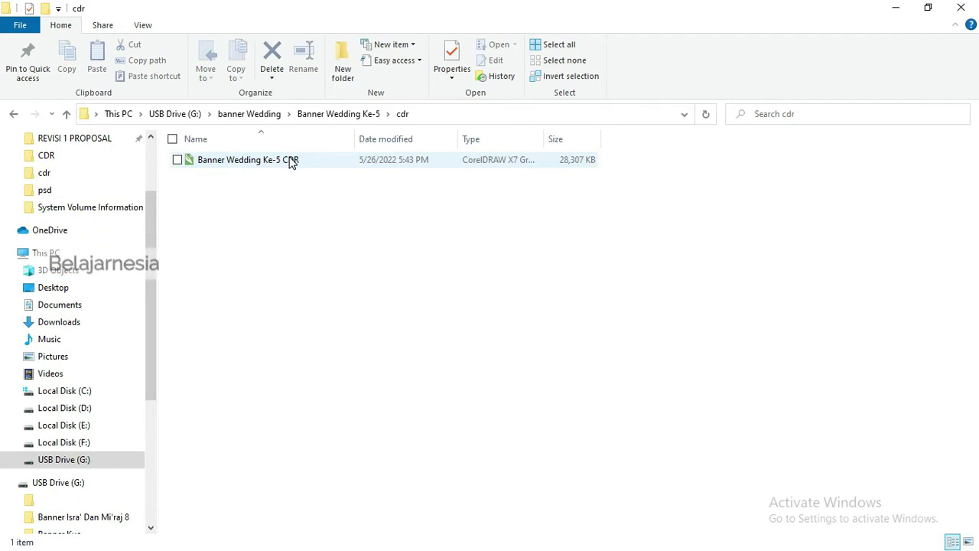
{"action": "right_click", "coordinate": [289, 160]}
Open the Banner Wedding Ke-5 CDR file in CorelDRAW X7, then return to Photoshop.
{"action": "left_click", "coordinate": [298, 167]}
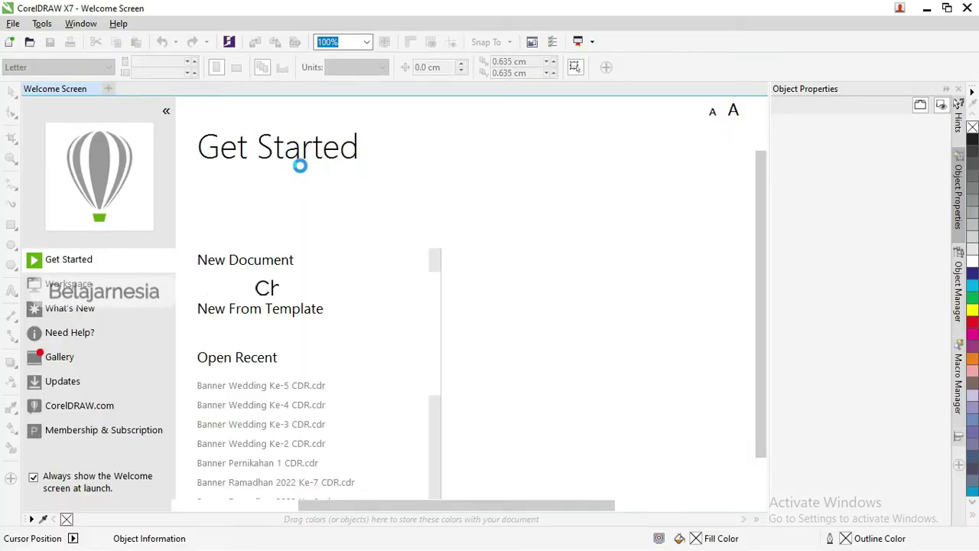
{"action": "key", "text": "alt+Tab"}
{"action": "key", "text": "alt+Tab"}
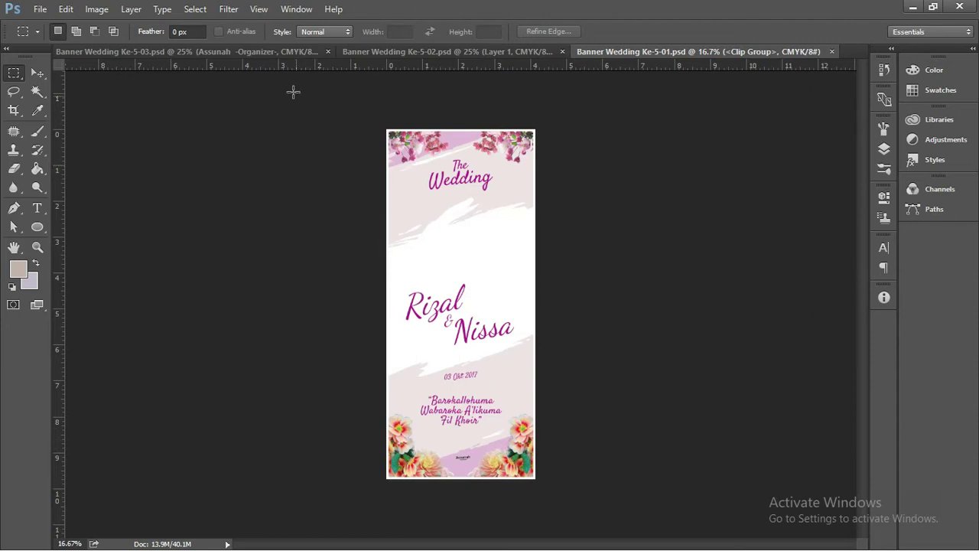
Review the Ke-5-03, Ke-5-02 and Ke-5-01 designs, ending on Ke-5-01 with the Move tool.
{"action": "left_click", "coordinate": [251, 52]}
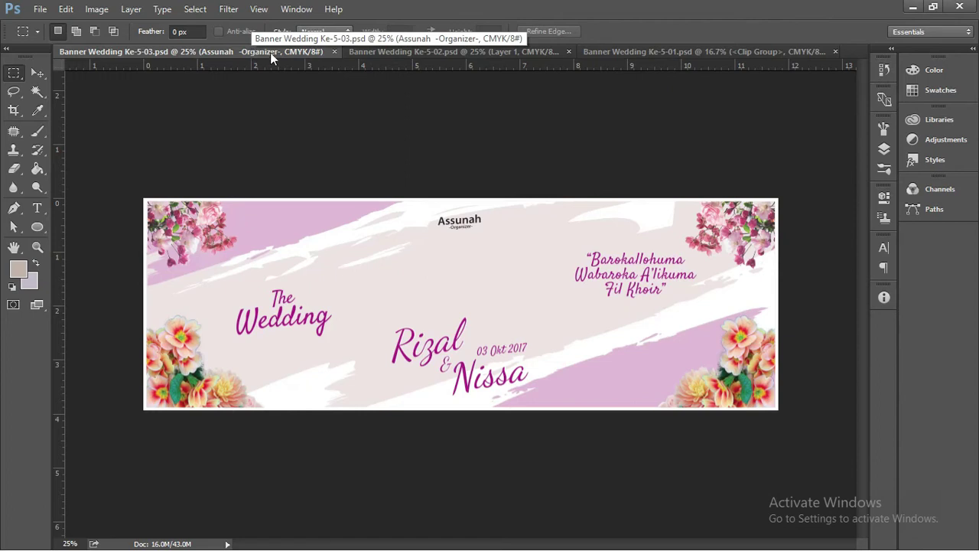
{"action": "left_click", "coordinate": [382, 51]}
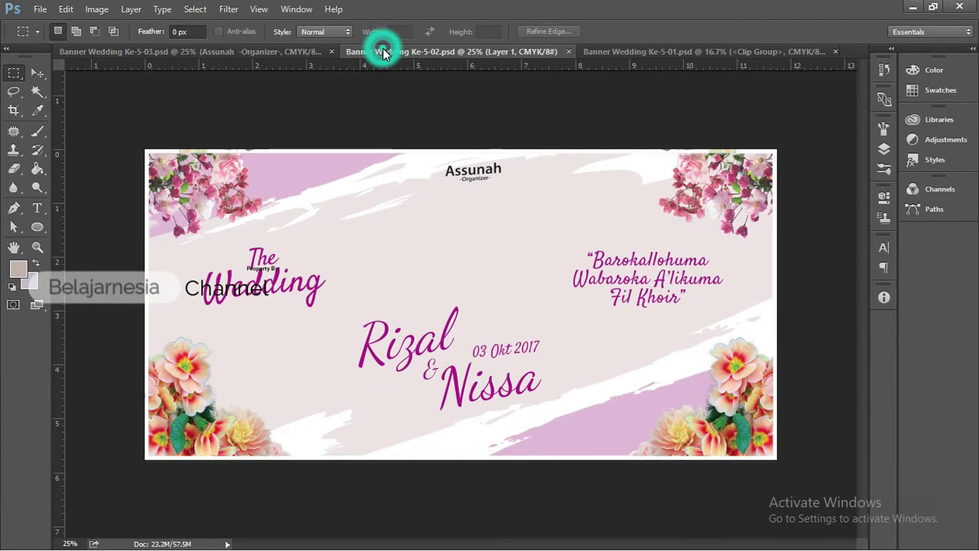
{"action": "left_click", "coordinate": [601, 51]}
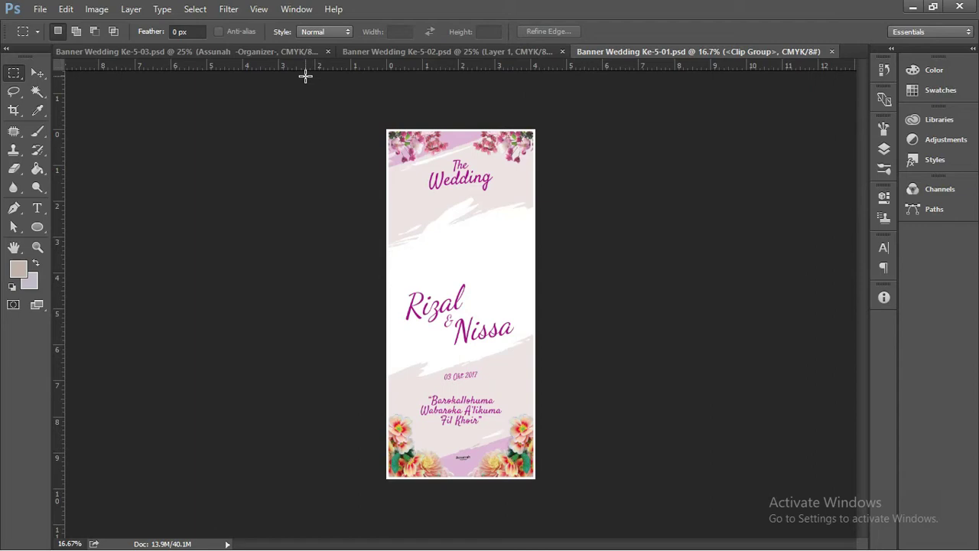
{"action": "left_click", "coordinate": [37, 73]}
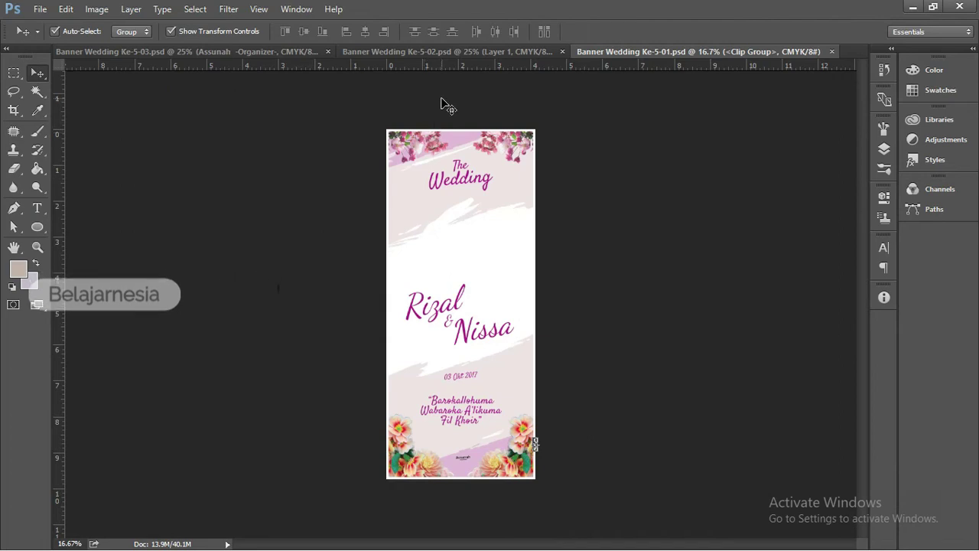
Inspect the Ke-5-03 landscape banner's layers, selecting and then deselecting its artwork group.
{"action": "left_click", "coordinate": [256, 53]}
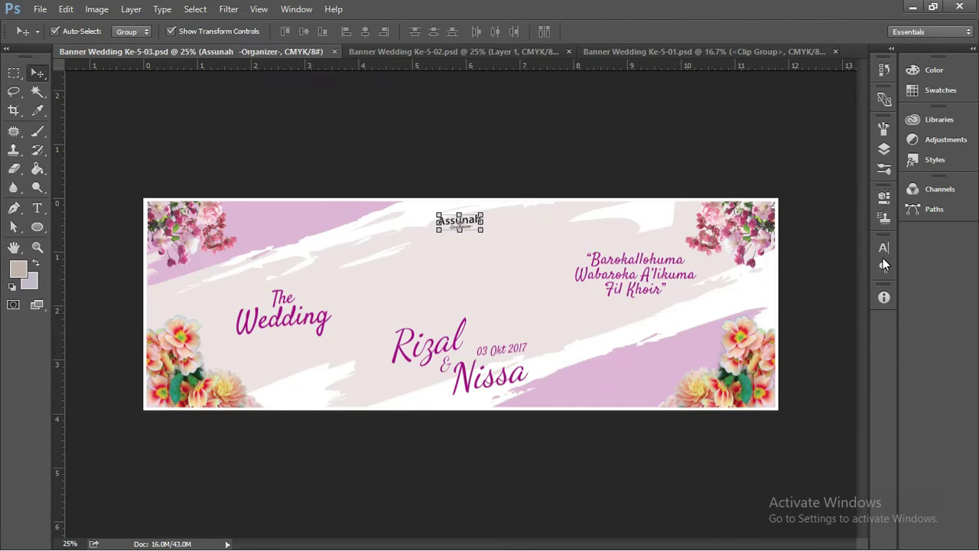
{"action": "left_click", "coordinate": [883, 150]}
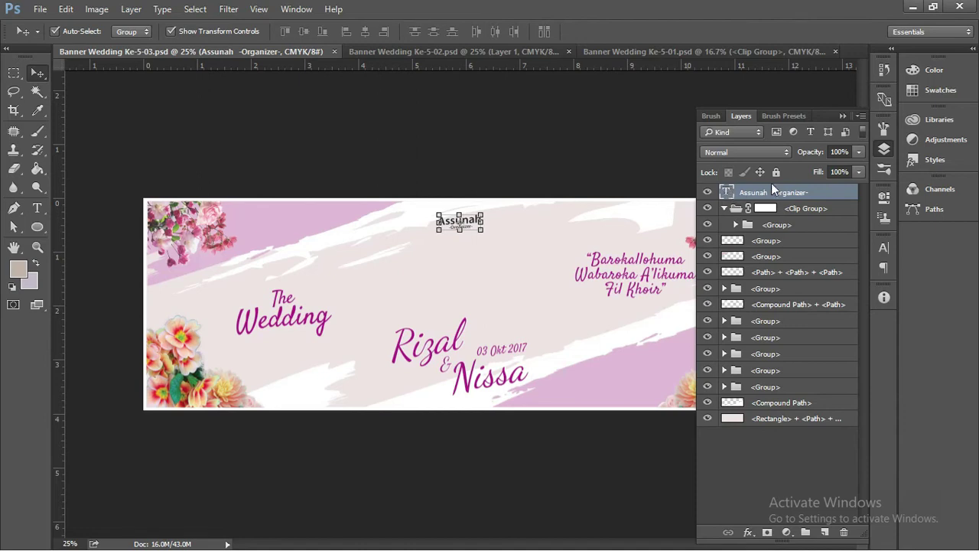
{"action": "left_click", "coordinate": [840, 115]}
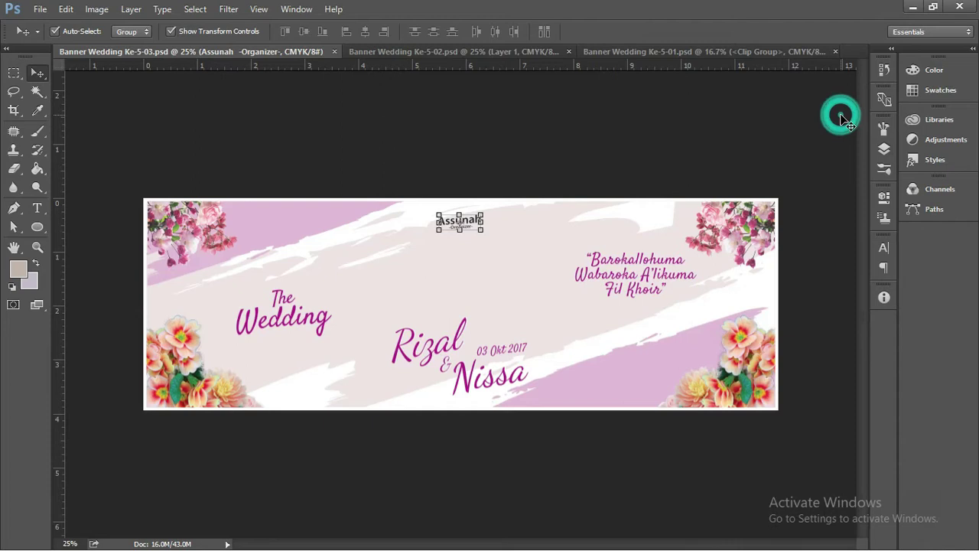
{"action": "left_click", "coordinate": [725, 214]}
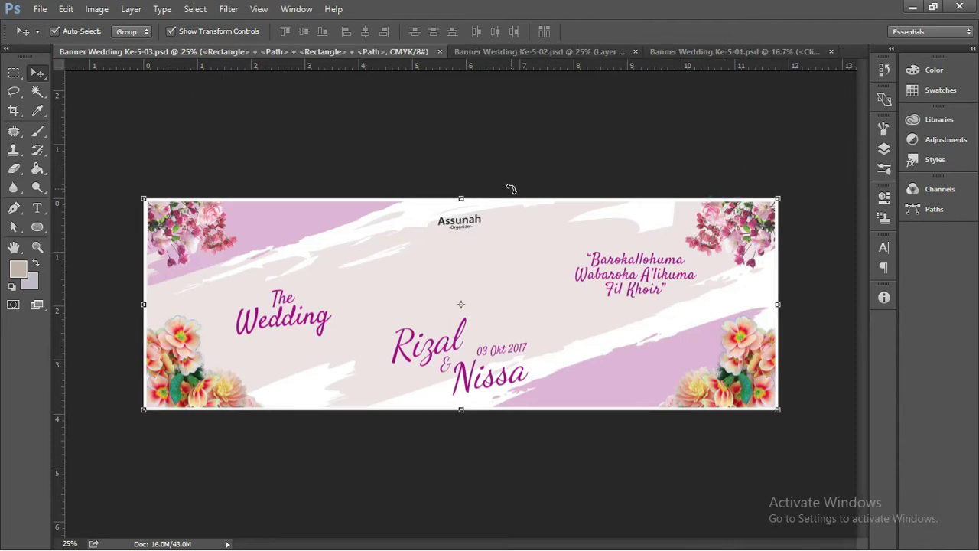
{"action": "left_click", "coordinate": [414, 165]}
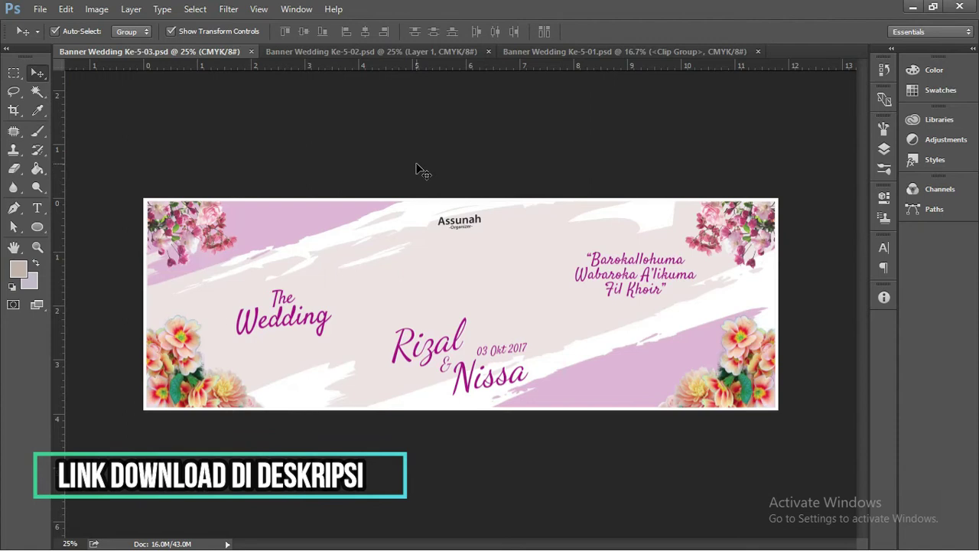
Toggle Ke-5-03 group visibility to locate the pink background and names layers, then go to Ke-5-01.
{"action": "left_click", "coordinate": [416, 154]}
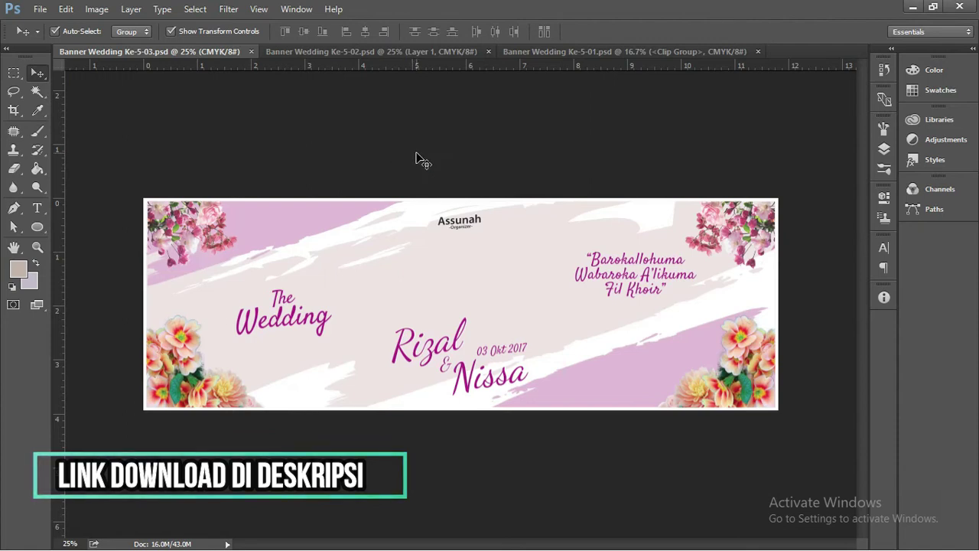
{"action": "left_click", "coordinate": [201, 50]}
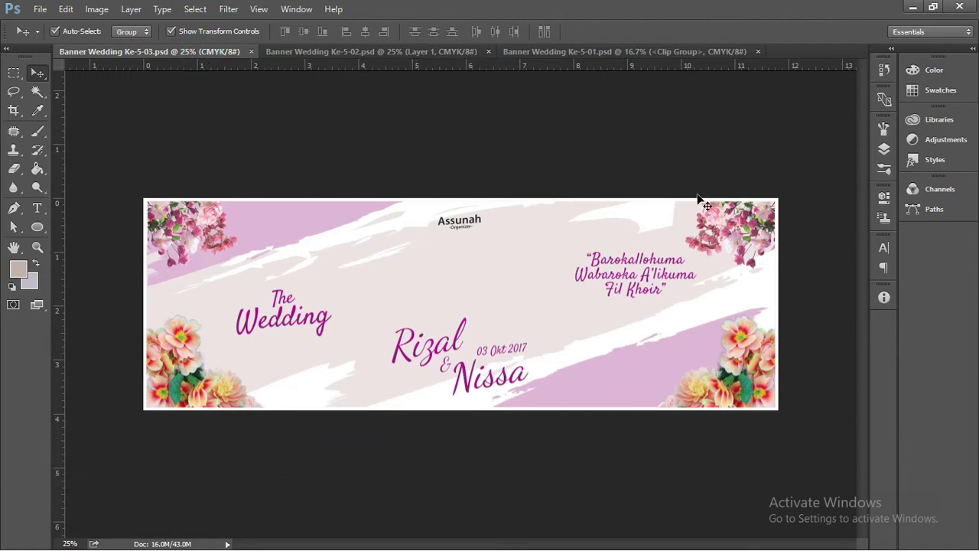
{"action": "left_click", "coordinate": [884, 150]}
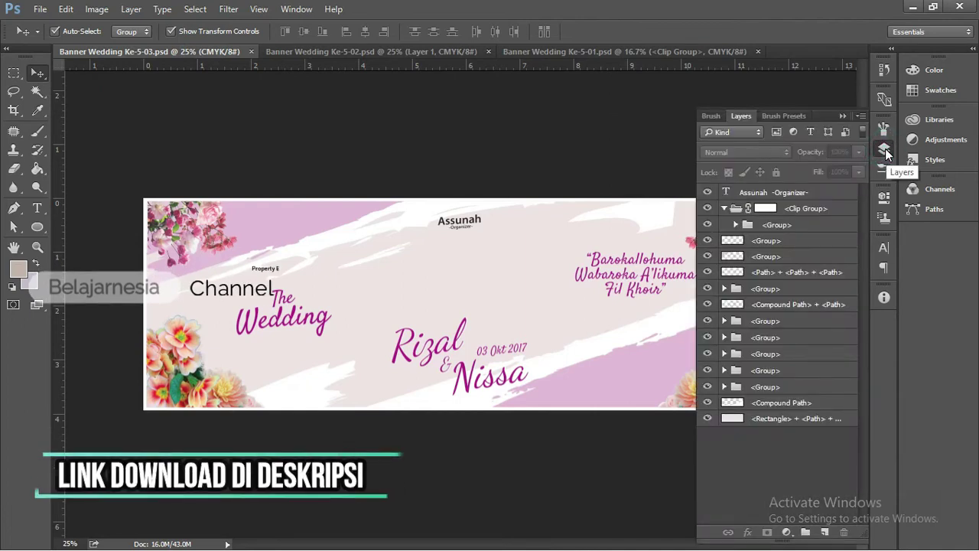
{"action": "left_click", "coordinate": [724, 209]}
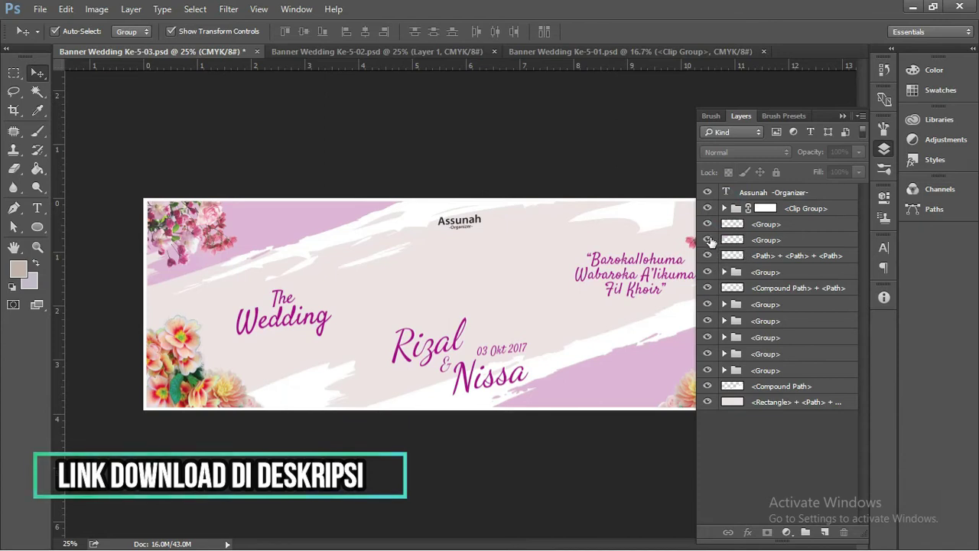
{"action": "left_click", "coordinate": [708, 240]}
{"action": "left_click", "coordinate": [708, 239]}
{"action": "left_click", "coordinate": [707, 223]}
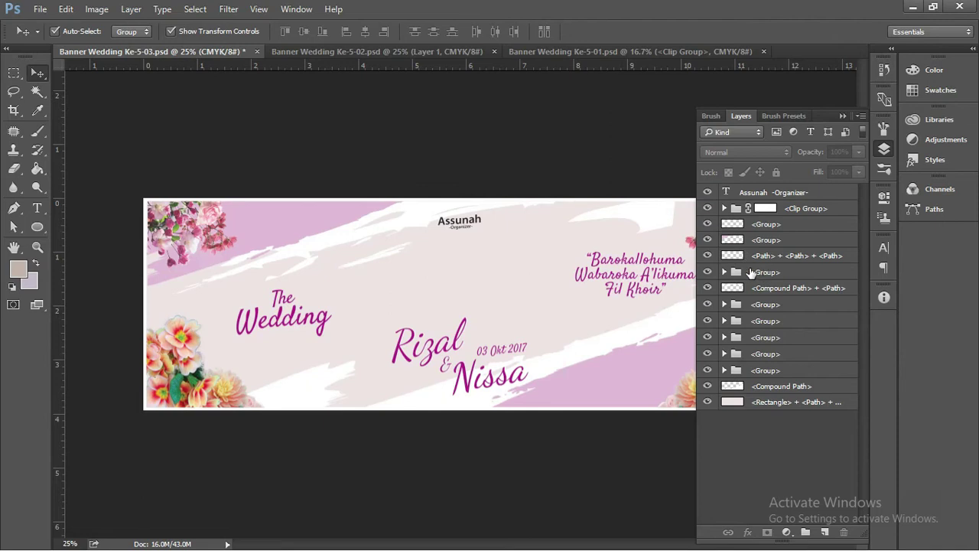
{"action": "left_click", "coordinate": [709, 305]}
{"action": "left_click", "coordinate": [709, 305]}
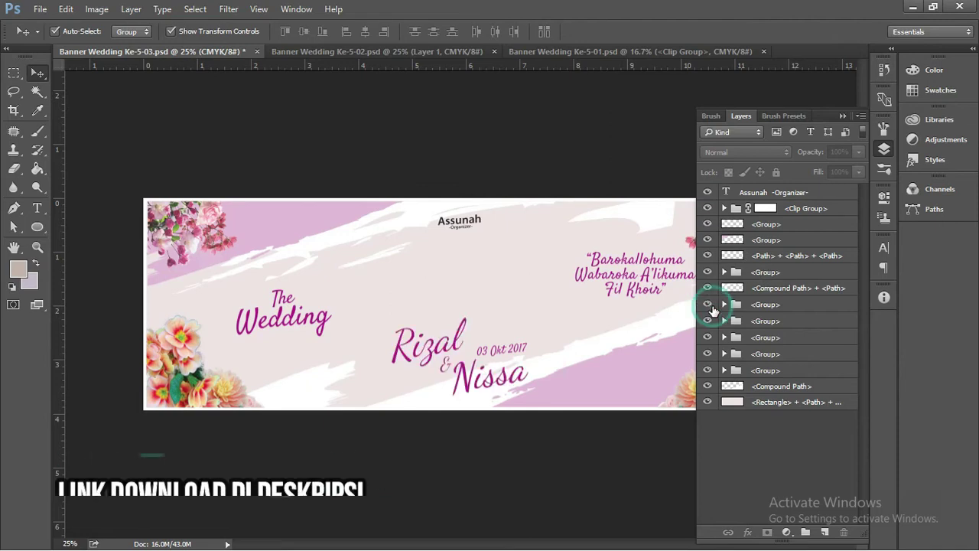
{"action": "left_click", "coordinate": [843, 116]}
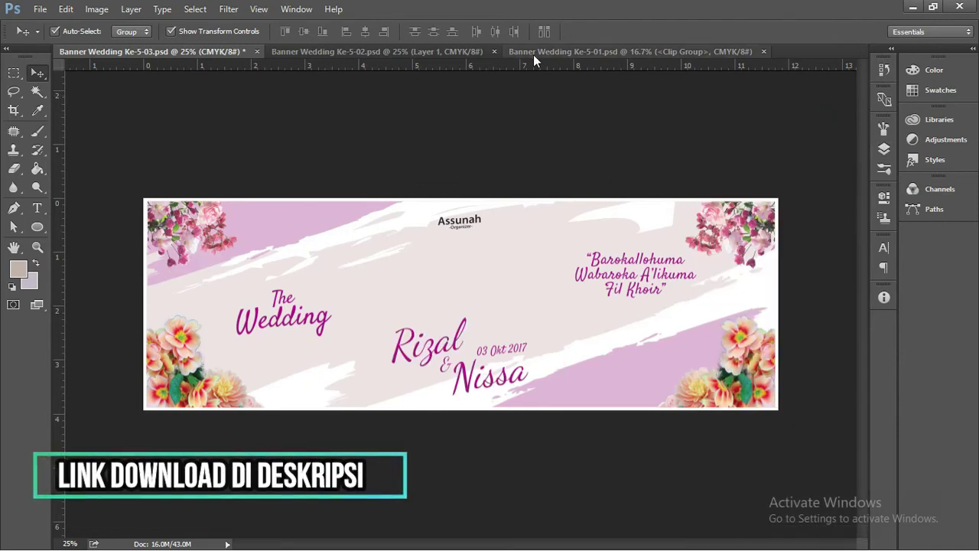
{"action": "left_click", "coordinate": [533, 53]}
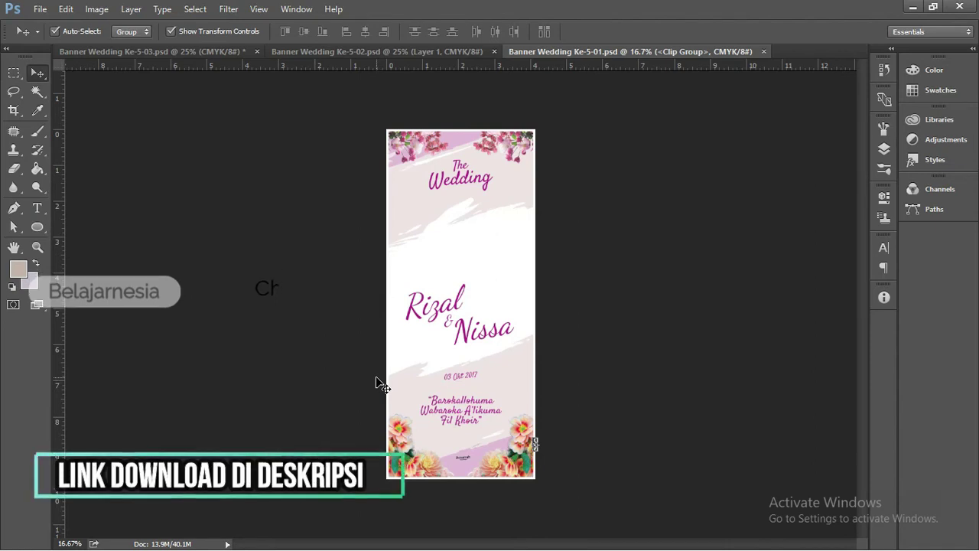
Preview the couple photos in Photos, including pexels-hussein-altameemi.
{"action": "key", "text": "alt+Tab"}
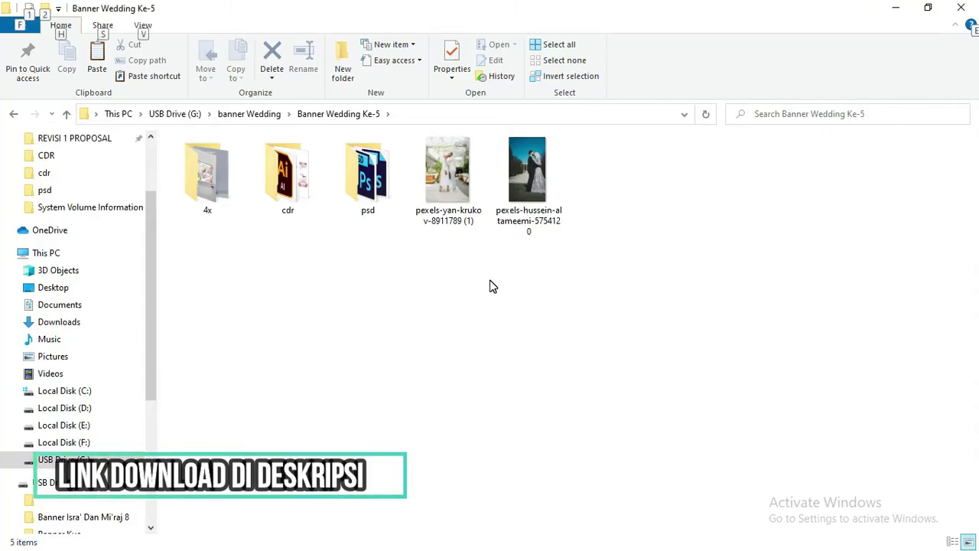
{"action": "left_click", "coordinate": [454, 191]}
{"action": "double_click", "coordinate": [454, 191]}
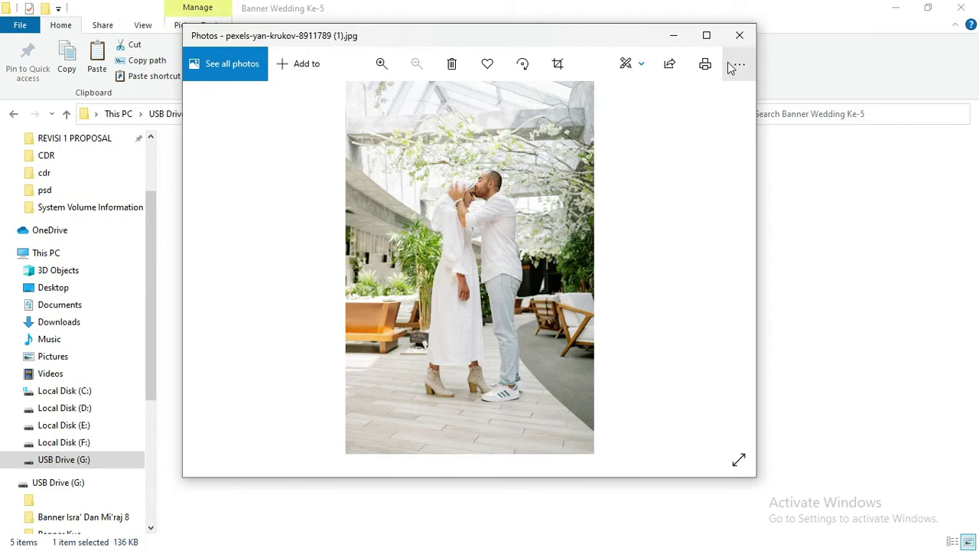
{"action": "mouse_move", "coordinate": [635, 43]}
{"action": "left_mouse_down"}
{"action": "mouse_move", "coordinate": [604, 135]}
{"action": "mouse_move", "coordinate": [701, 102]}
{"action": "left_mouse_up"}
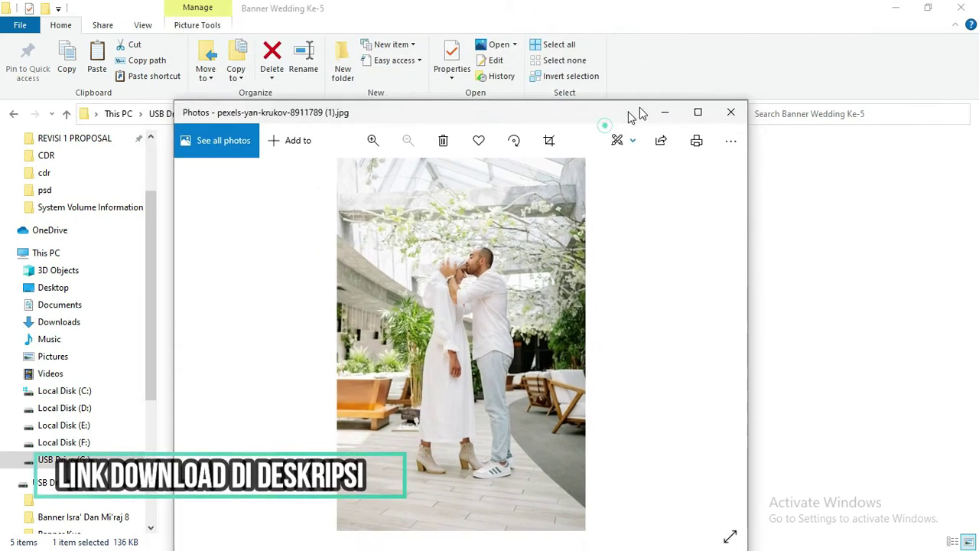
{"action": "left_click", "coordinate": [793, 106]}
{"action": "left_click", "coordinate": [544, 180]}
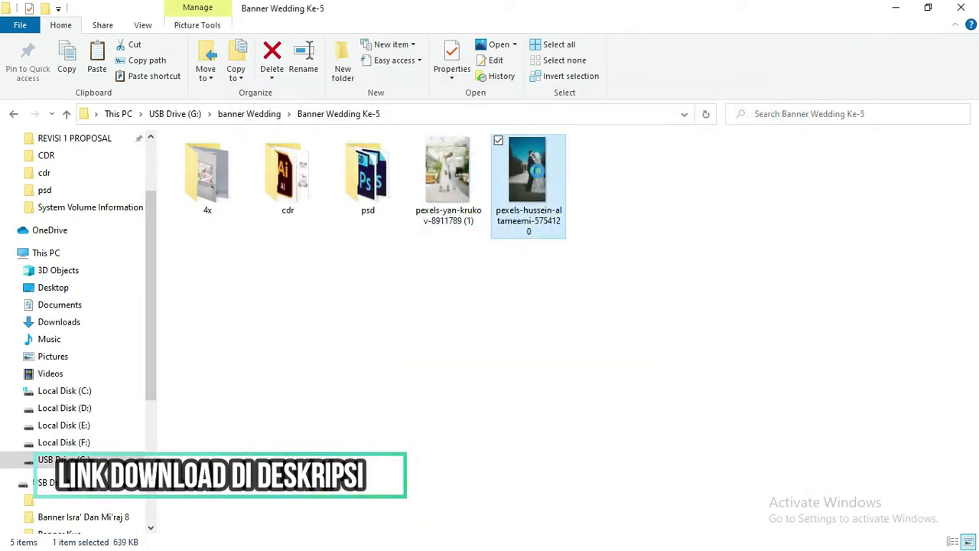
{"action": "double_click", "coordinate": [539, 176]}
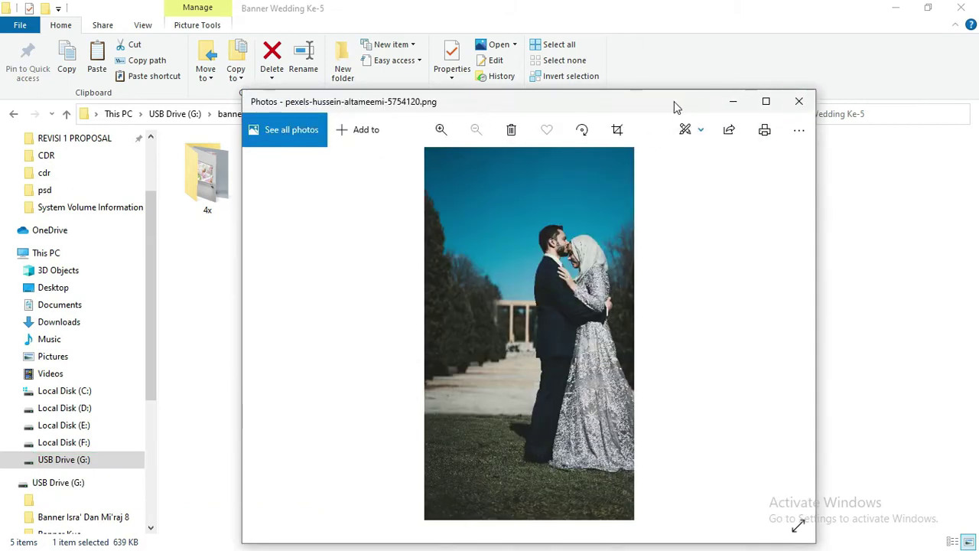
{"action": "left_click_drag", "start_coordinate": [679, 107], "coordinate": [899, 127]}
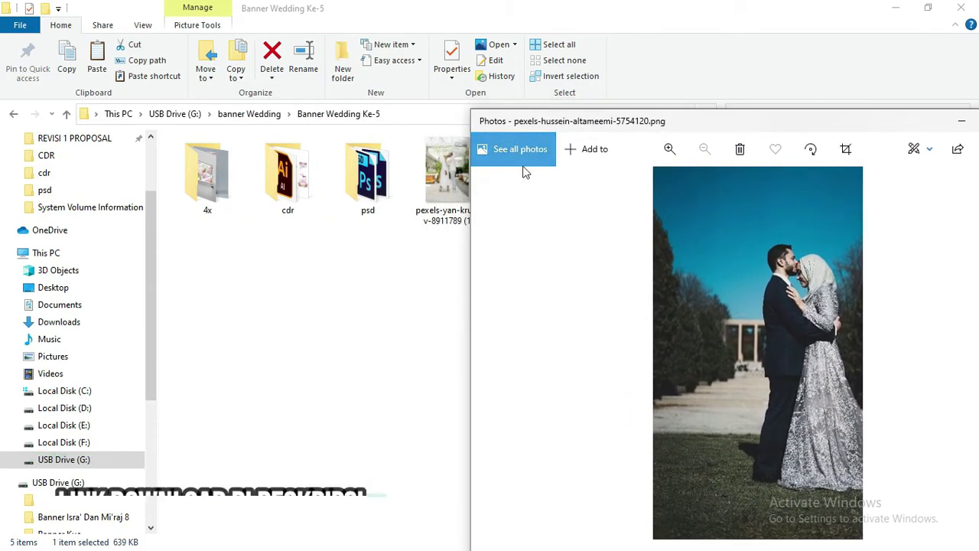
Open the pexels-yan-krukov couple photo in Photos and move the viewer aside.
{"action": "left_click", "coordinate": [451, 168]}
{"action": "double_click", "coordinate": [451, 168]}
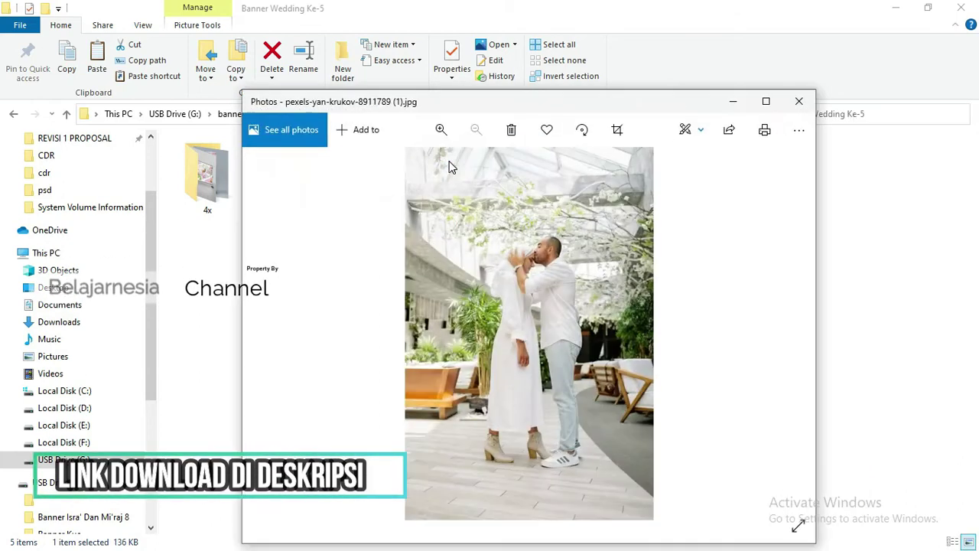
{"action": "left_click_drag", "start_coordinate": [603, 102], "coordinate": [495, 85]}
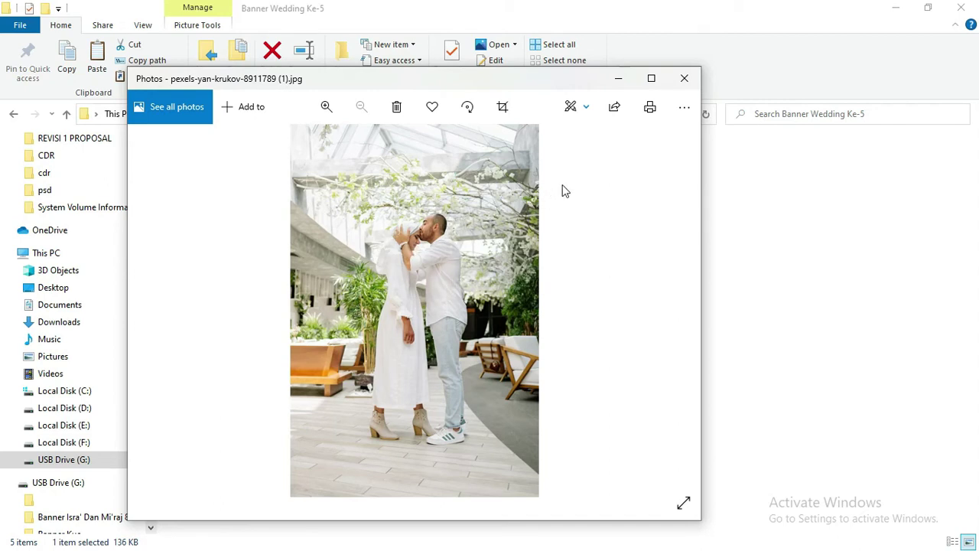
Place the pexels-yan-krukov photo on the Ke-5-01 banner and enlarge it to cover it.
{"action": "left_click", "coordinate": [684, 78]}
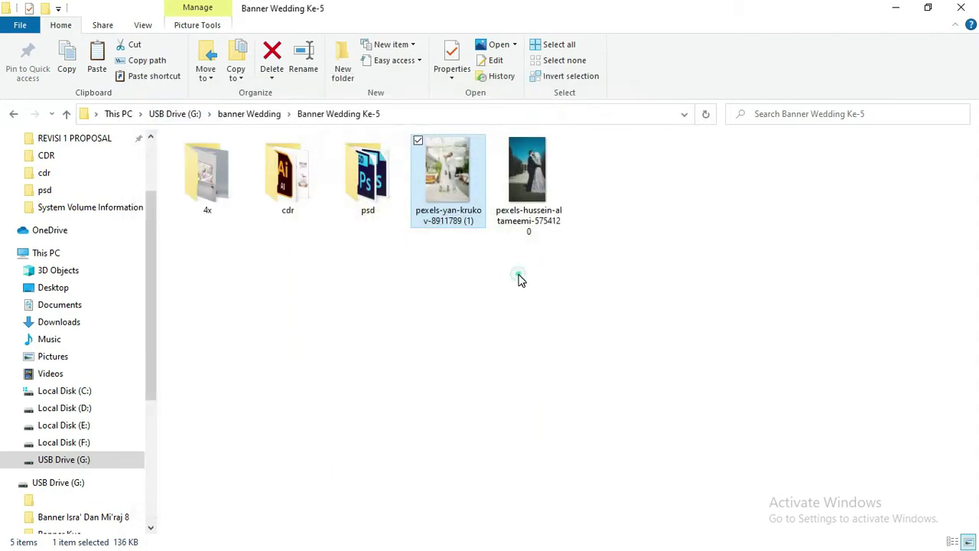
{"action": "left_click_drag", "start_coordinate": [457, 202], "coordinate": [448, 305]}
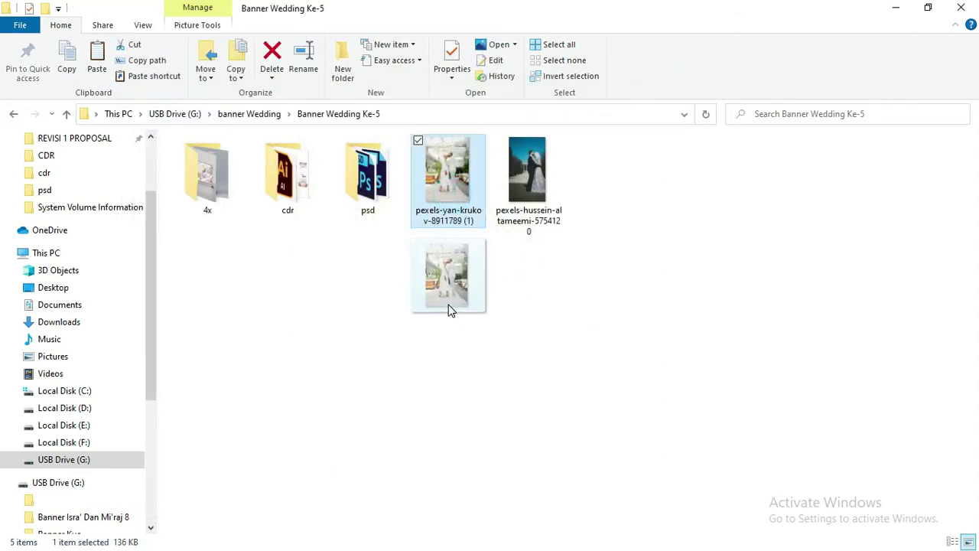
{"action": "key", "text": "alt+Tab"}
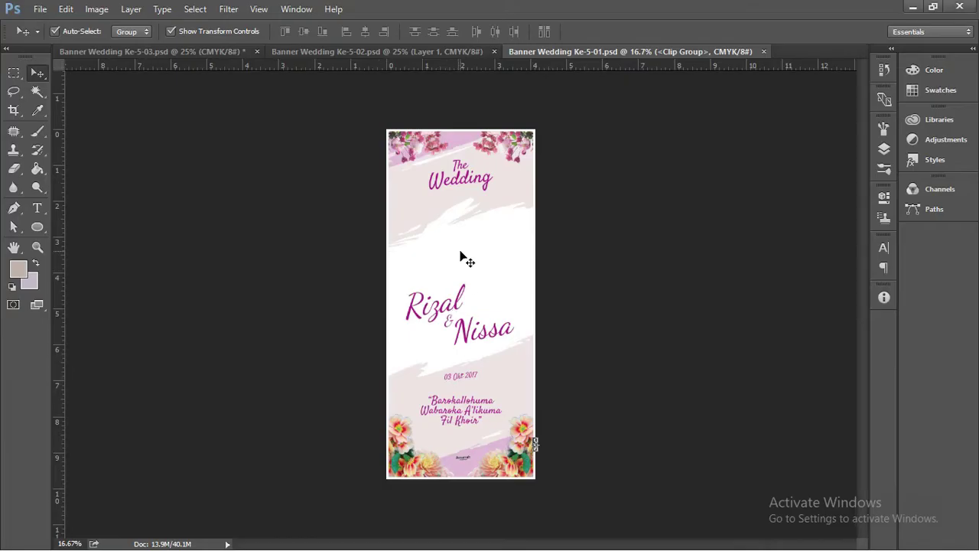
{"action": "left_click_drag", "start_coordinate": [448, 304], "coordinate": [461, 257]}
{"action": "key", "text": "Return"}
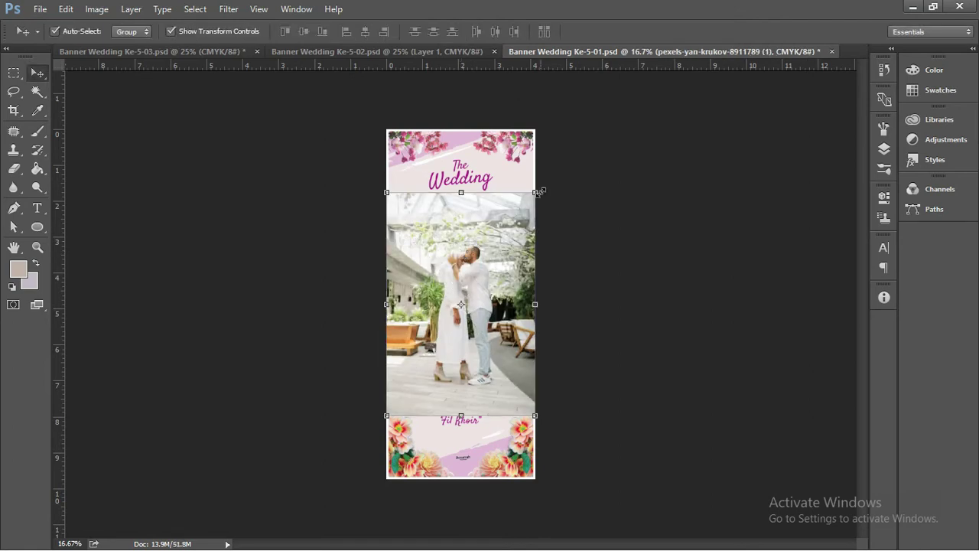
{"action": "mouse_move", "coordinate": [537, 192]}
{"action": "left_mouse_down"}
{"action": "mouse_move", "coordinate": [575, 144]}
{"action": "mouse_move", "coordinate": [596, 162]}
{"action": "mouse_move", "coordinate": [616, 153]}
{"action": "mouse_move", "coordinate": [575, 221]}
{"action": "mouse_move", "coordinate": [606, 206]}
{"action": "mouse_move", "coordinate": [631, 163]}
{"action": "mouse_move", "coordinate": [629, 173]}
{"action": "left_mouse_up"}
{"action": "key", "text": "Return"}
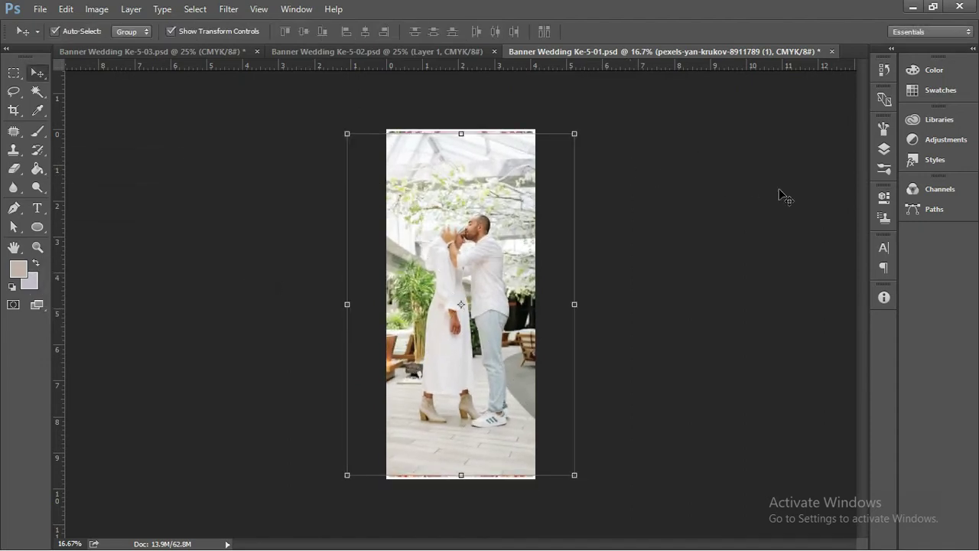
Set the photo layer to 52% opacity and nudge it slightly down.
{"action": "left_click", "coordinate": [884, 150]}
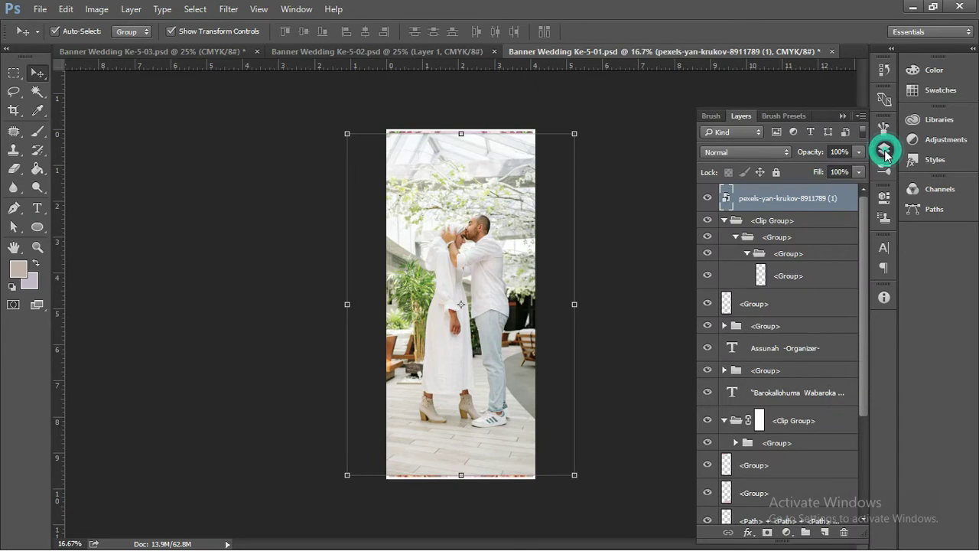
{"action": "left_click", "coordinate": [858, 151]}
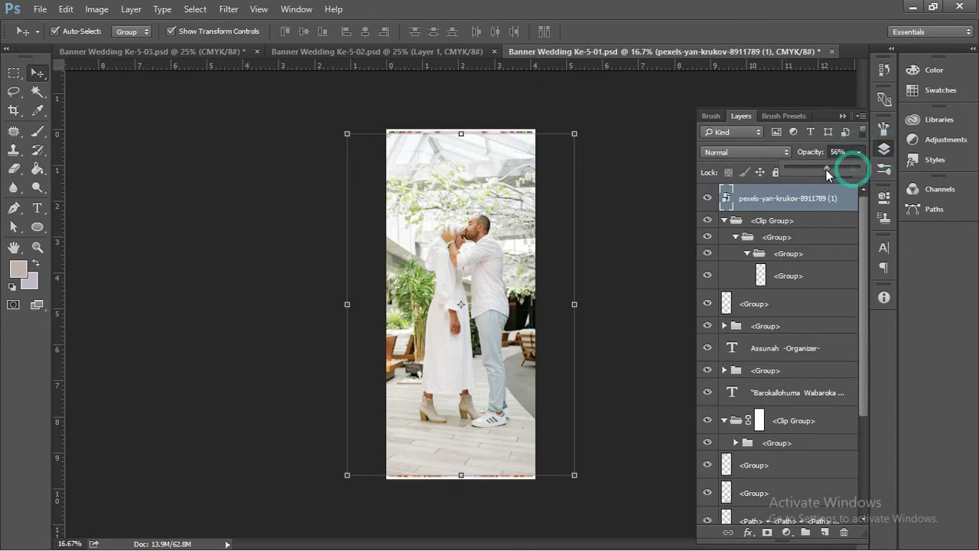
{"action": "left_click_drag", "start_coordinate": [858, 169], "coordinate": [823, 169]}
{"action": "scroll", "coordinate": [463, 287], "scroll_direction": "up", "scroll_amount": 1}
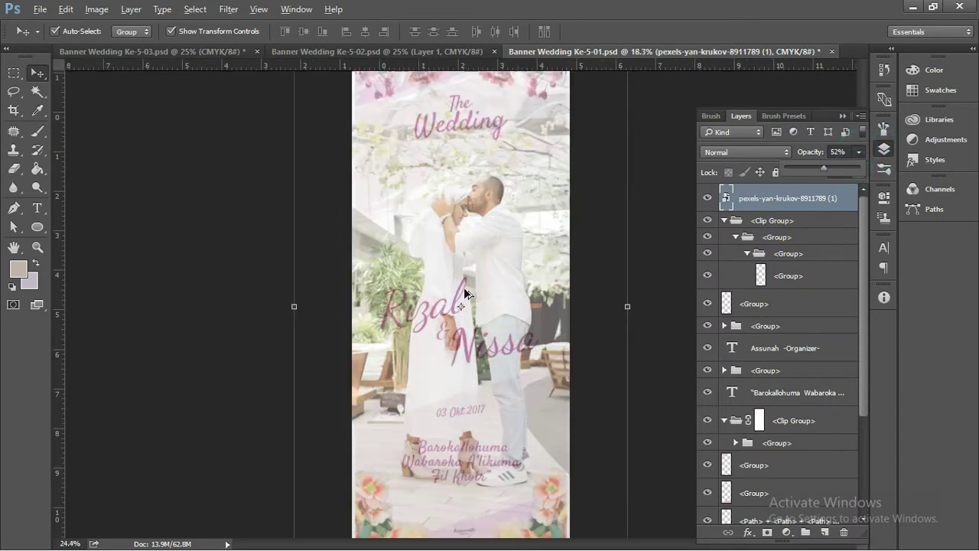
{"action": "scroll", "coordinate": [464, 286], "scroll_direction": "up", "scroll_amount": 1}
{"action": "scroll", "coordinate": [490, 180], "scroll_direction": "up", "scroll_amount": 2}
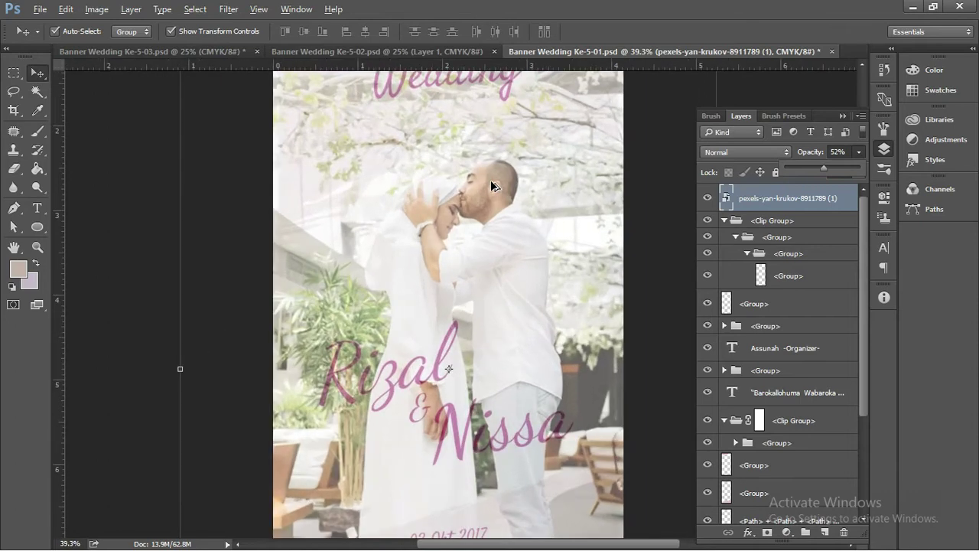
{"action": "scroll", "coordinate": [490, 180], "scroll_direction": "down", "scroll_amount": 1}
{"action": "scroll", "coordinate": [490, 179], "scroll_direction": "down", "scroll_amount": 2}
{"action": "scroll", "coordinate": [490, 180], "scroll_direction": "down", "scroll_amount": 1}
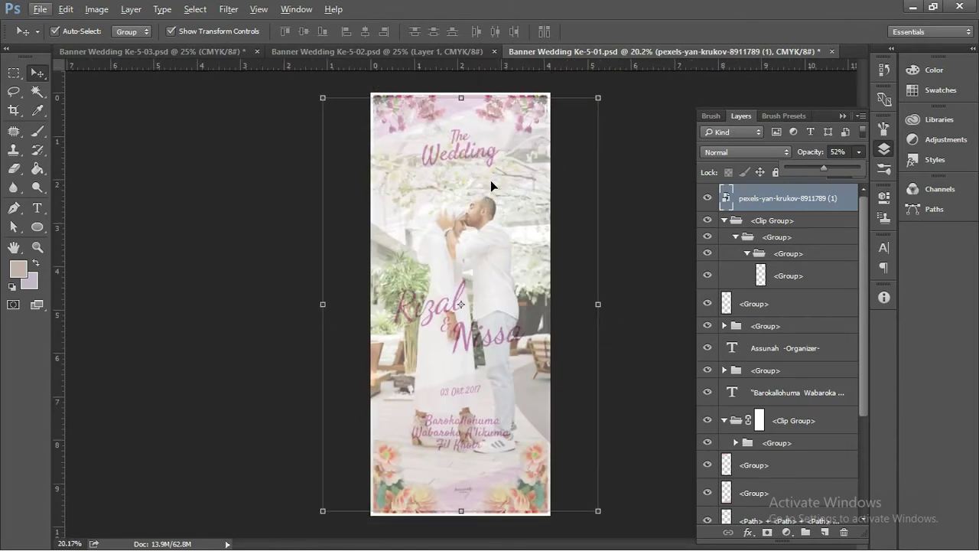
{"action": "left_click_drag", "start_coordinate": [494, 195], "coordinate": [495, 208]}
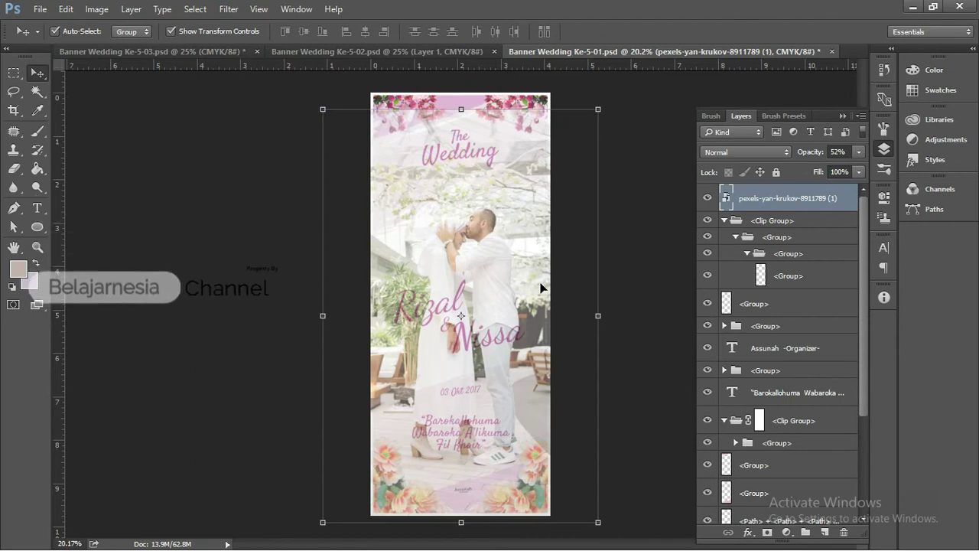
{"action": "scroll", "coordinate": [773, 252], "scroll_direction": "down", "scroll_amount": 1}
Move the photo layer below the Clip Group at 100% opacity and send it further back.
{"action": "scroll", "coordinate": [772, 245], "scroll_direction": "up", "scroll_amount": 1}
{"action": "left_click", "coordinate": [796, 200]}
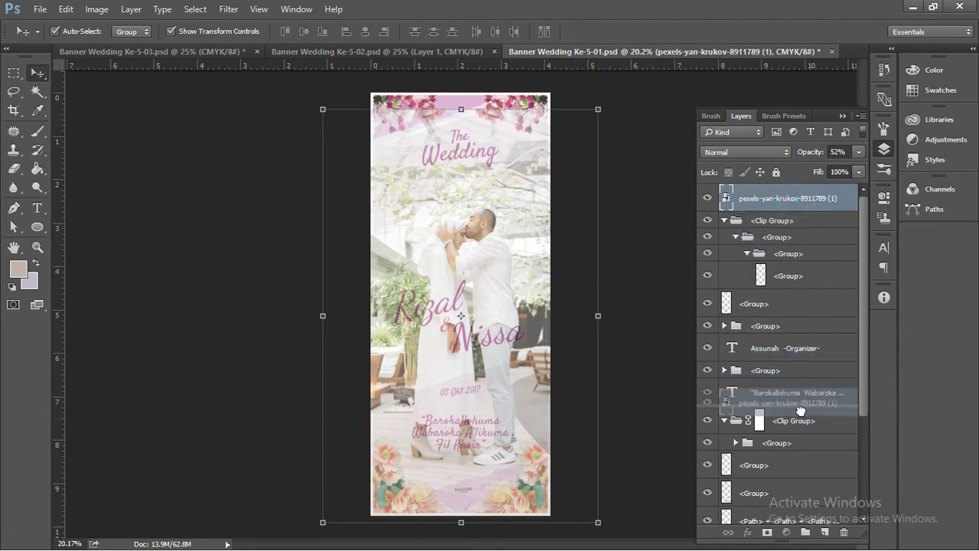
{"action": "left_click_drag", "start_coordinate": [796, 211], "coordinate": [793, 457]}
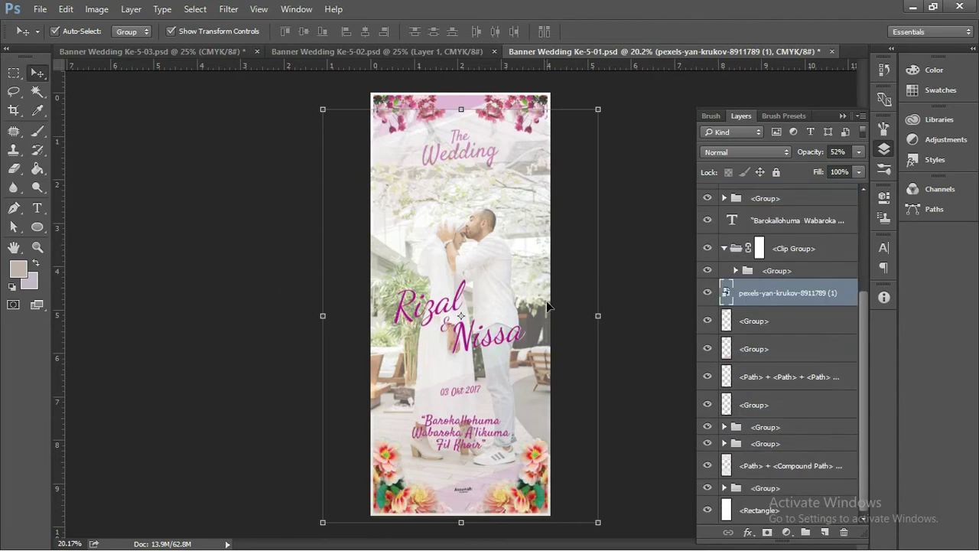
{"action": "left_click", "coordinate": [857, 151]}
{"action": "left_click_drag", "start_coordinate": [828, 167], "coordinate": [864, 167]}
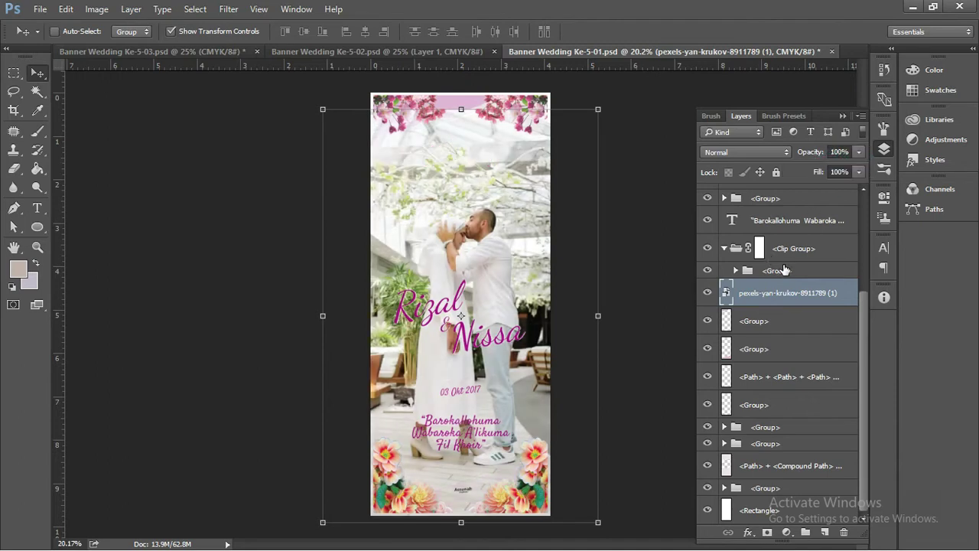
{"action": "key", "text": "ctrl+bracketleft"}
{"action": "key", "text": "ctrl+bracketleft"}
{"action": "key", "text": "ctrl+bracketleft"}
{"action": "key", "text": "ctrl+bracketleft"}
{"action": "key", "text": "ctrl+bracketleft"}
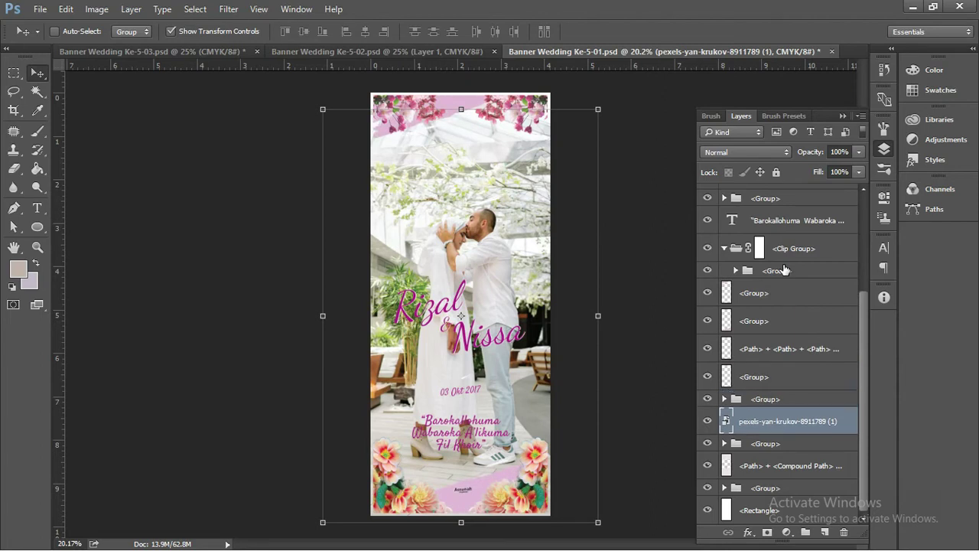
{"action": "key", "text": "ctrl+bracketleft"}
{"action": "key", "text": "ctrl+bracketleft"}
{"action": "key", "text": "ctrl+bracketleft"}
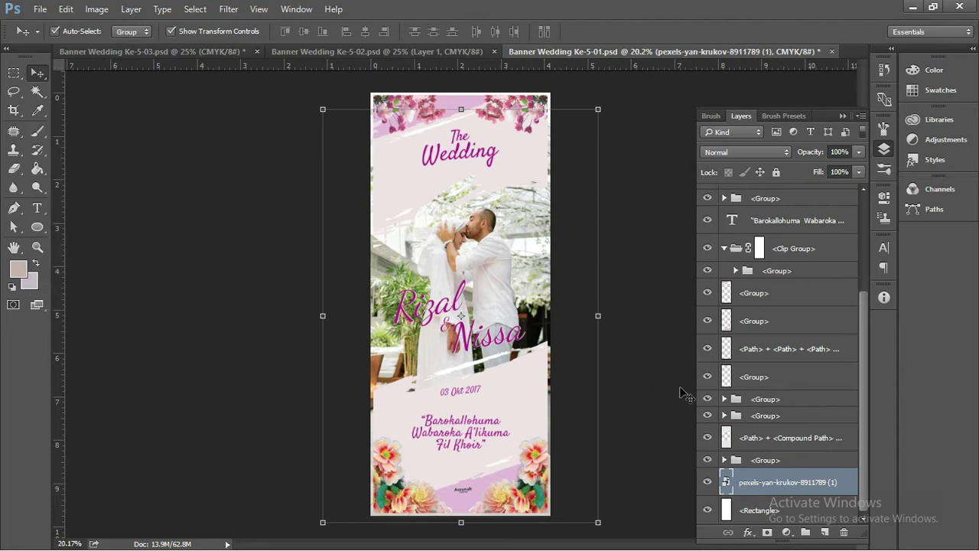
Pan and zoom to bring the whole banner into view, then switch to the Marquee tool.
{"action": "scroll", "coordinate": [544, 307], "scroll_direction": "up", "scroll_amount": 5}
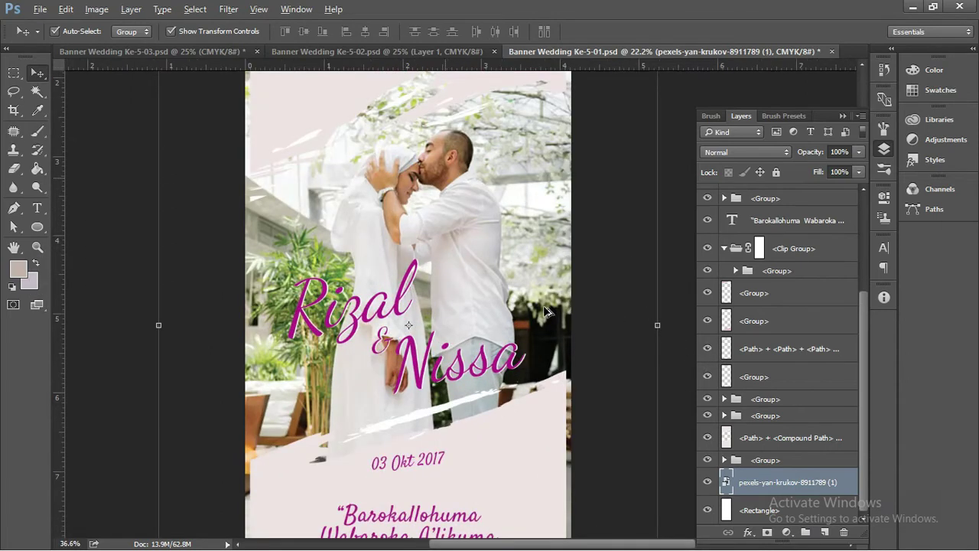
{"action": "scroll", "coordinate": [583, 428], "scroll_direction": "up", "scroll_amount": 2}
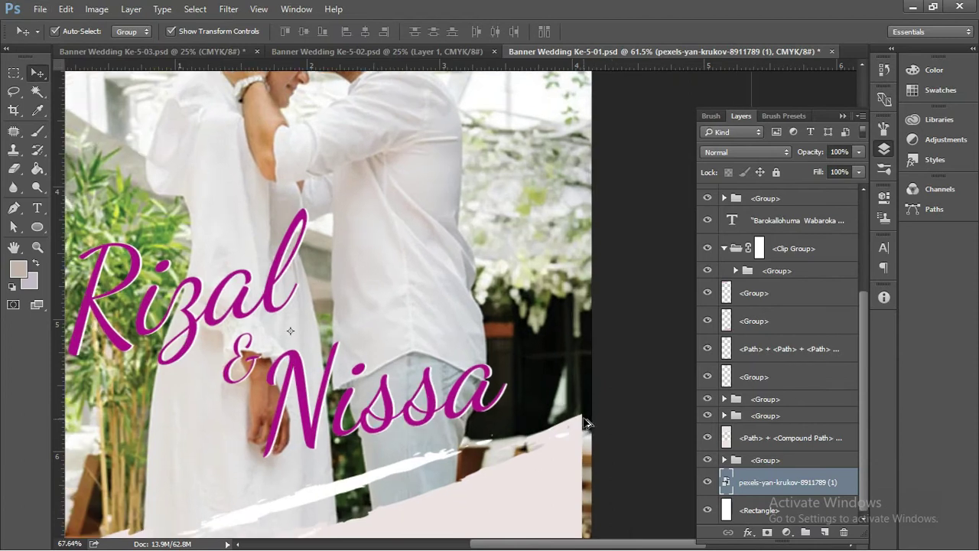
{"action": "scroll", "coordinate": [582, 415], "scroll_direction": "up", "scroll_amount": 3}
{"action": "scroll", "coordinate": [580, 382], "scroll_direction": "up", "scroll_amount": 2}
{"action": "scroll", "coordinate": [579, 367], "scroll_direction": "down", "scroll_amount": 3}
{"action": "scroll", "coordinate": [579, 367], "scroll_direction": "down", "scroll_amount": 3}
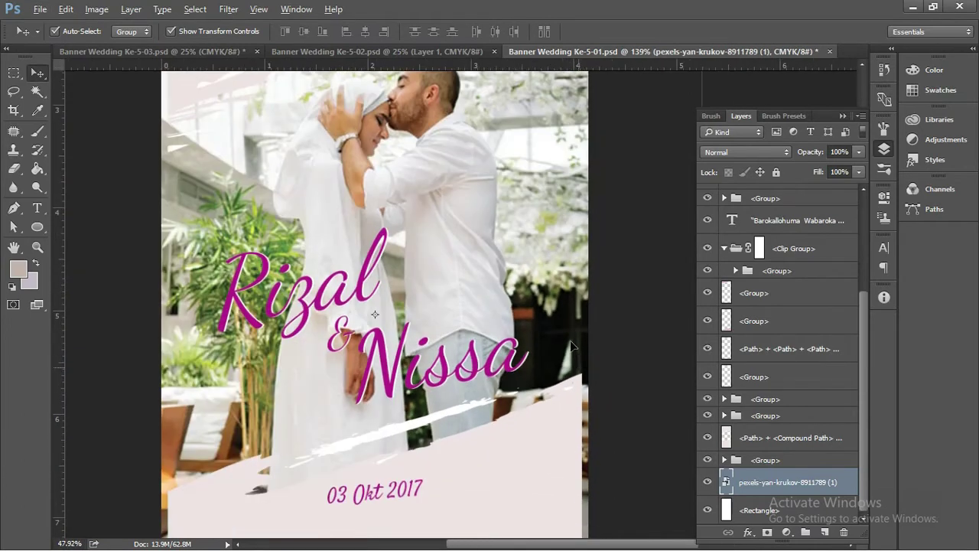
{"action": "mouse_move", "coordinate": [520, 69]}
{"action": "left_mouse_down"}
{"action": "mouse_move", "coordinate": [520, 254]}
{"action": "mouse_move", "coordinate": [503, 362]}
{"action": "left_mouse_up"}
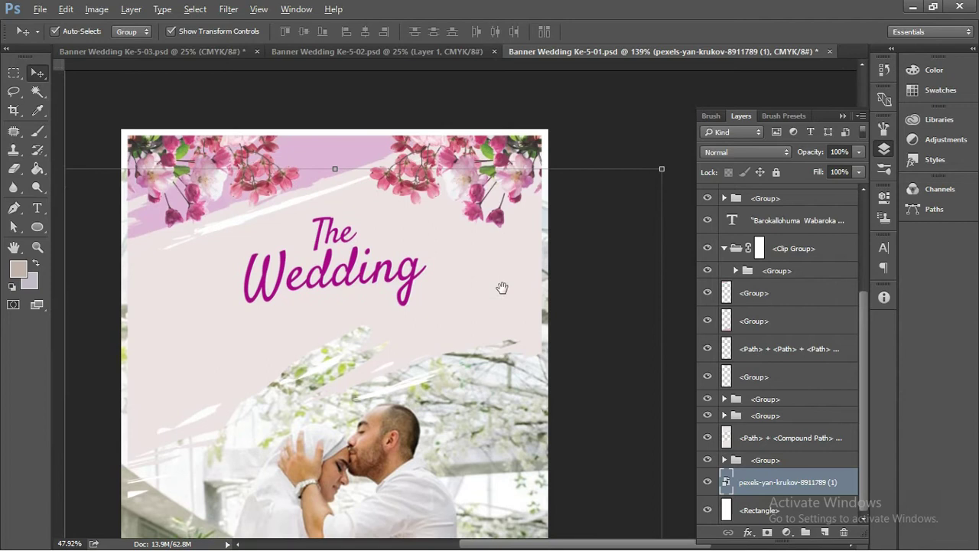
{"action": "left_click_drag", "start_coordinate": [520, 208], "coordinate": [515, 247]}
{"action": "scroll", "coordinate": [500, 211], "scroll_direction": "down", "scroll_amount": 2}
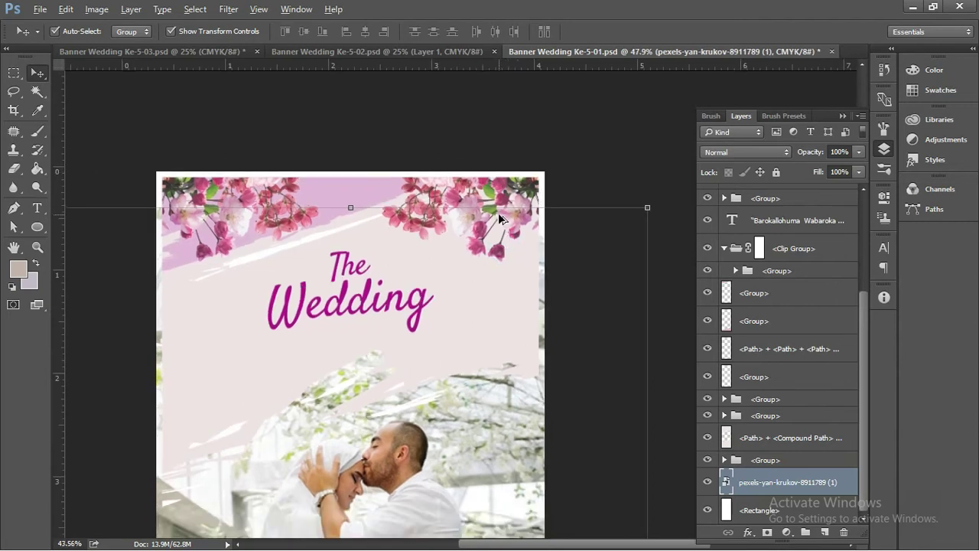
{"action": "scroll", "coordinate": [497, 212], "scroll_direction": "down", "scroll_amount": 3}
{"action": "left_click_drag", "start_coordinate": [504, 284], "coordinate": [483, 195]}
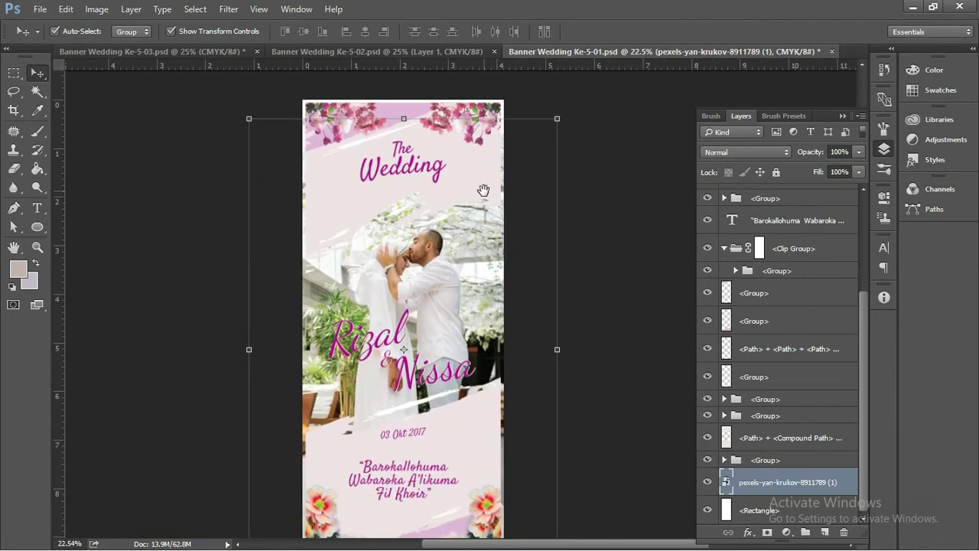
{"action": "scroll", "coordinate": [483, 193], "scroll_direction": "down", "scroll_amount": 1}
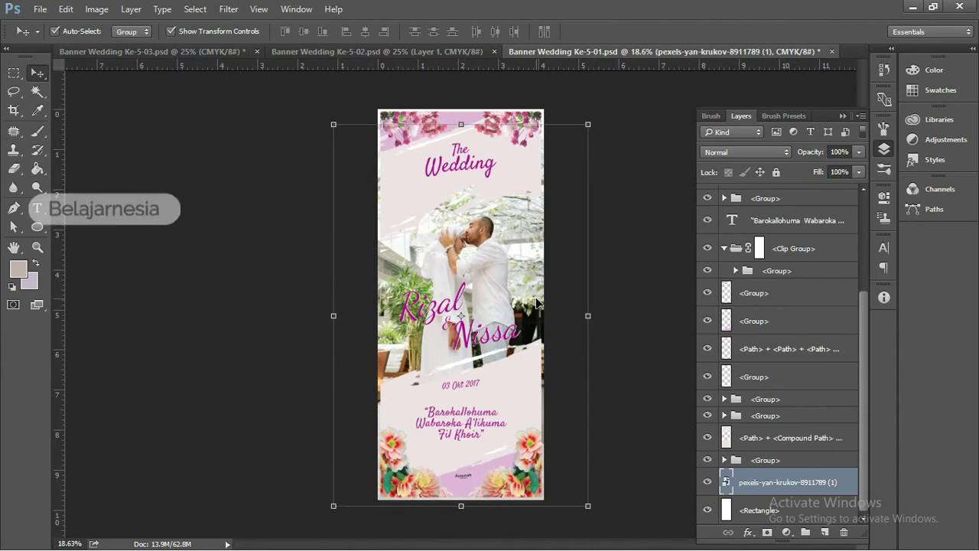
{"action": "left_click", "coordinate": [14, 72]}
Select a rectangle from the banner's top-left and add a layer mask to the couple photo.
{"action": "scroll", "coordinate": [373, 90], "scroll_direction": "up", "scroll_amount": 1}
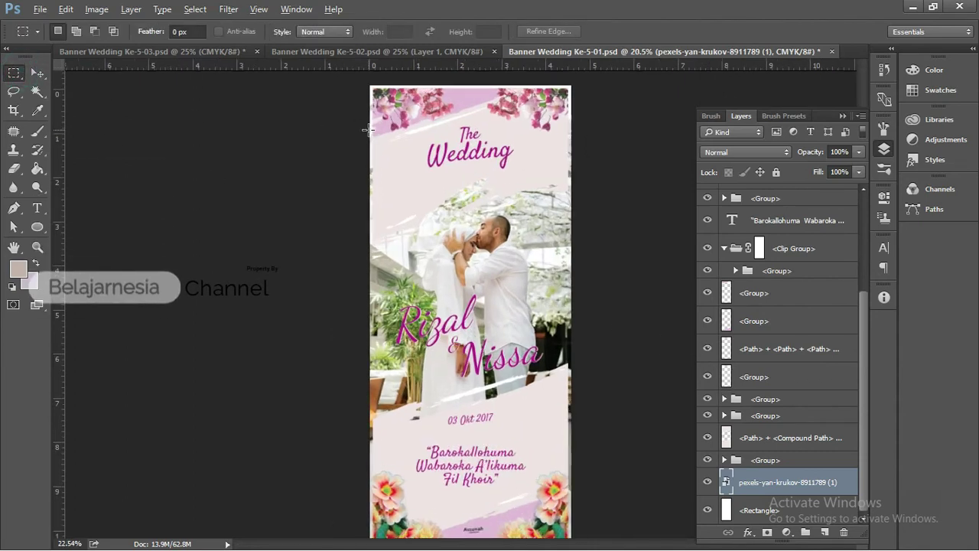
{"action": "scroll", "coordinate": [373, 90], "scroll_direction": "up", "scroll_amount": 1}
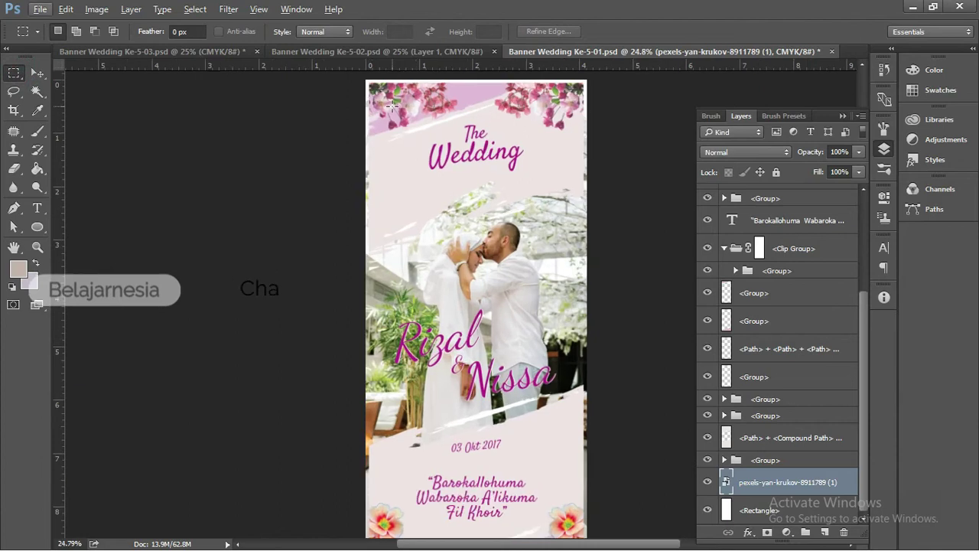
{"action": "mouse_move", "coordinate": [368, 80]}
{"action": "left_mouse_down"}
{"action": "mouse_move", "coordinate": [587, 538]}
{"action": "mouse_move", "coordinate": [585, 469]}
{"action": "left_mouse_up"}
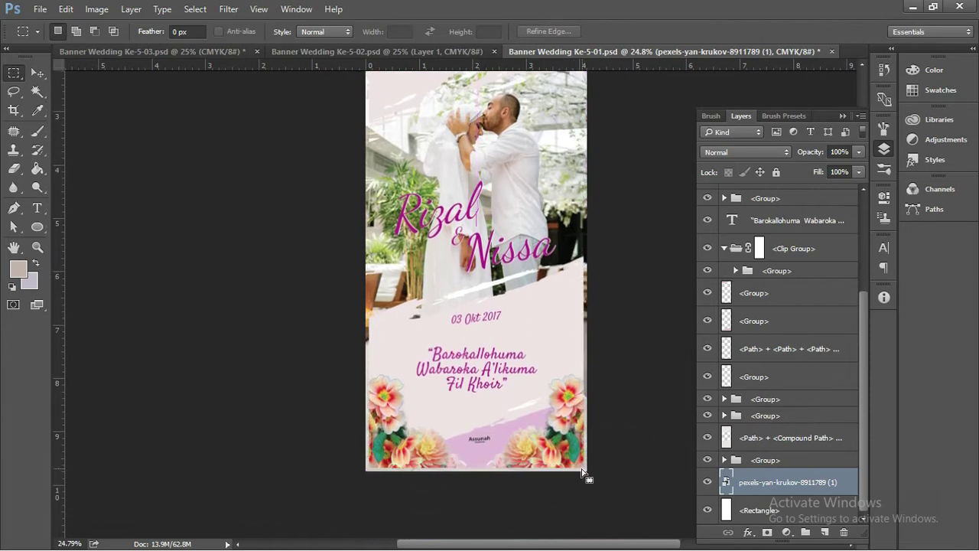
{"action": "left_click", "coordinate": [768, 533]}
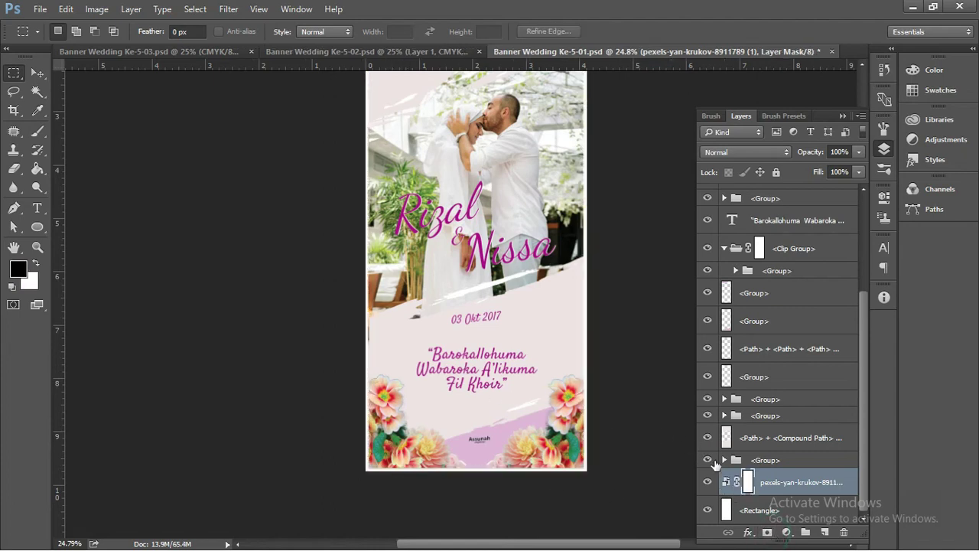
Zoom around to check the masked photo, then lock the photo layer.
{"action": "scroll", "coordinate": [389, 367], "scroll_direction": "down", "scroll_amount": 2}
{"action": "scroll", "coordinate": [389, 367], "scroll_direction": "up", "scroll_amount": 3}
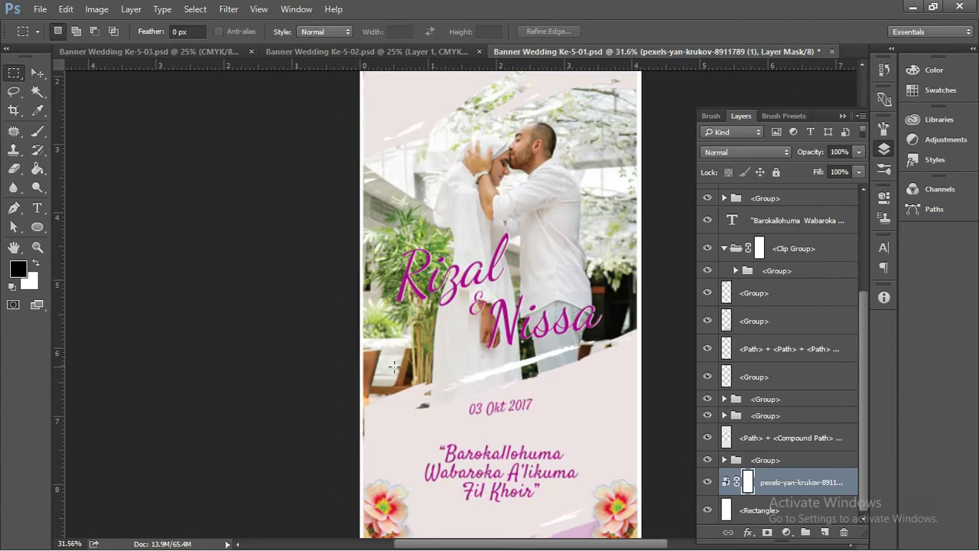
{"action": "scroll", "coordinate": [550, 322], "scroll_direction": "down", "scroll_amount": 1}
{"action": "scroll", "coordinate": [583, 303], "scroll_direction": "down", "scroll_amount": 1}
{"action": "scroll", "coordinate": [583, 302], "scroll_direction": "down", "scroll_amount": 1}
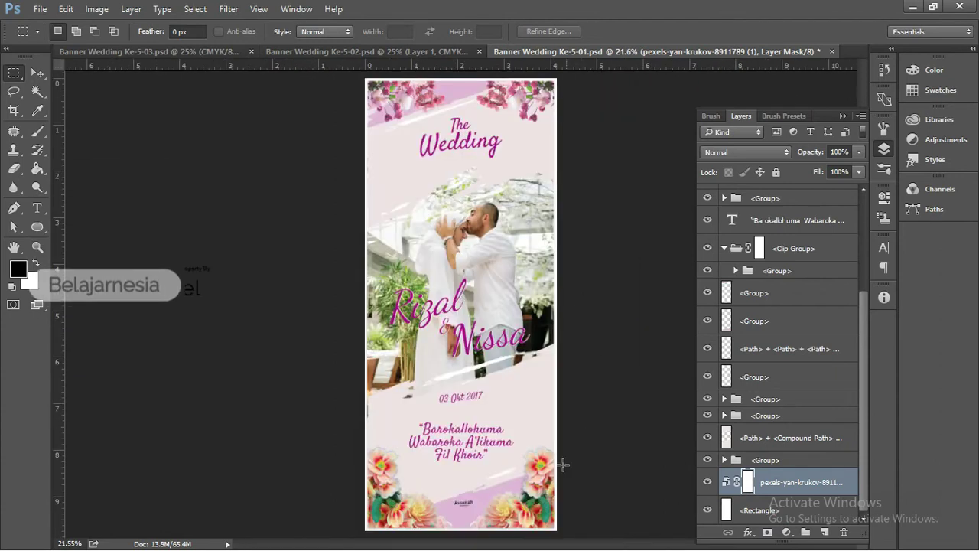
{"action": "scroll", "coordinate": [516, 366], "scroll_direction": "up", "scroll_amount": 2}
{"action": "scroll", "coordinate": [518, 282], "scroll_direction": "up", "scroll_amount": 3}
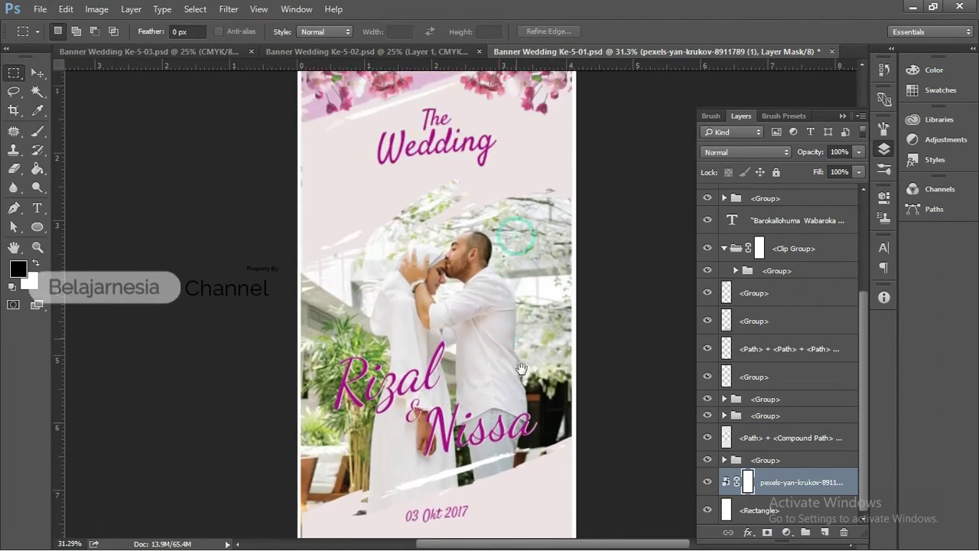
{"action": "scroll", "coordinate": [518, 281], "scroll_direction": "up", "scroll_amount": 2}
{"action": "scroll", "coordinate": [512, 230], "scroll_direction": "up", "scroll_amount": 2}
{"action": "scroll", "coordinate": [507, 174], "scroll_direction": "up", "scroll_amount": 1}
{"action": "scroll", "coordinate": [507, 174], "scroll_direction": "up", "scroll_amount": 2}
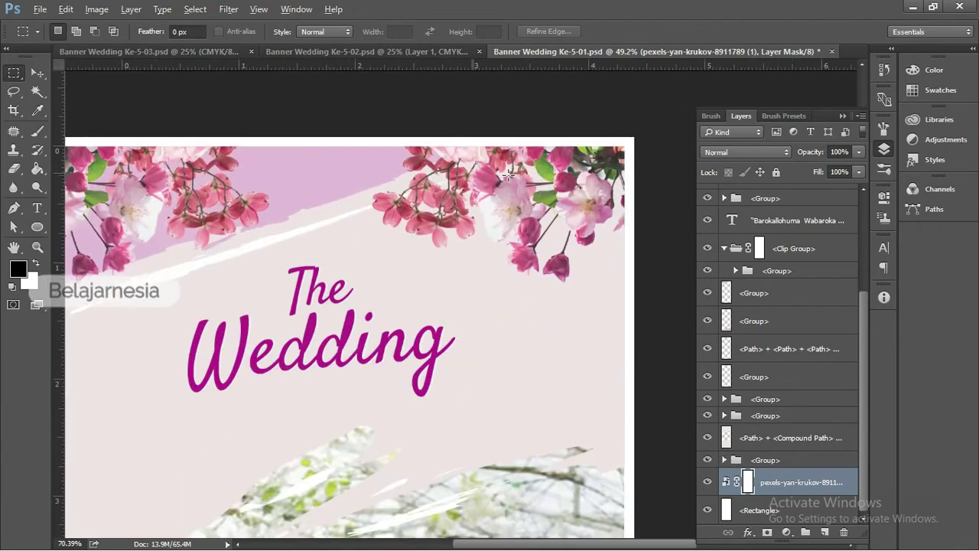
{"action": "scroll", "coordinate": [489, 258], "scroll_direction": "down", "scroll_amount": 2}
{"action": "scroll", "coordinate": [496, 254], "scroll_direction": "down", "scroll_amount": 2}
{"action": "scroll", "coordinate": [496, 255], "scroll_direction": "down", "scroll_amount": 3}
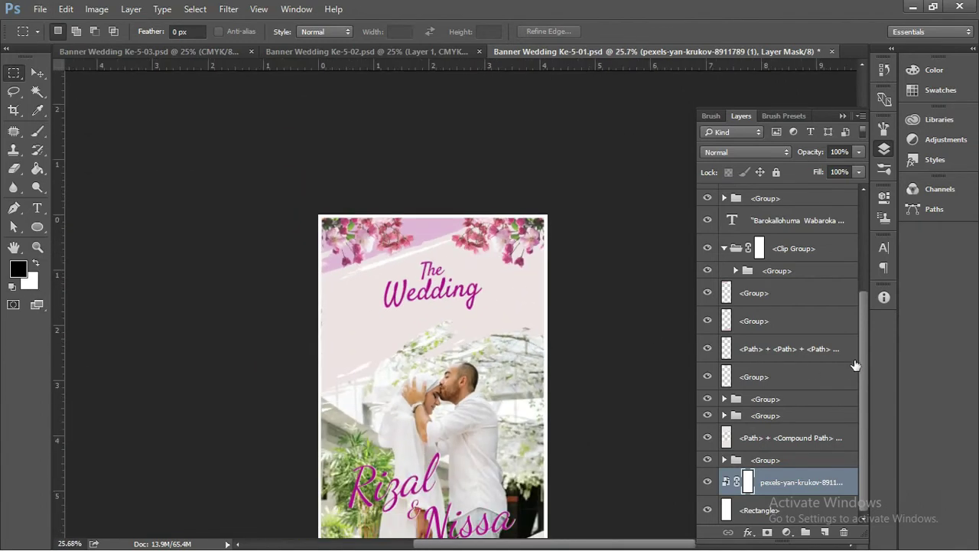
{"action": "left_click", "coordinate": [776, 172]}
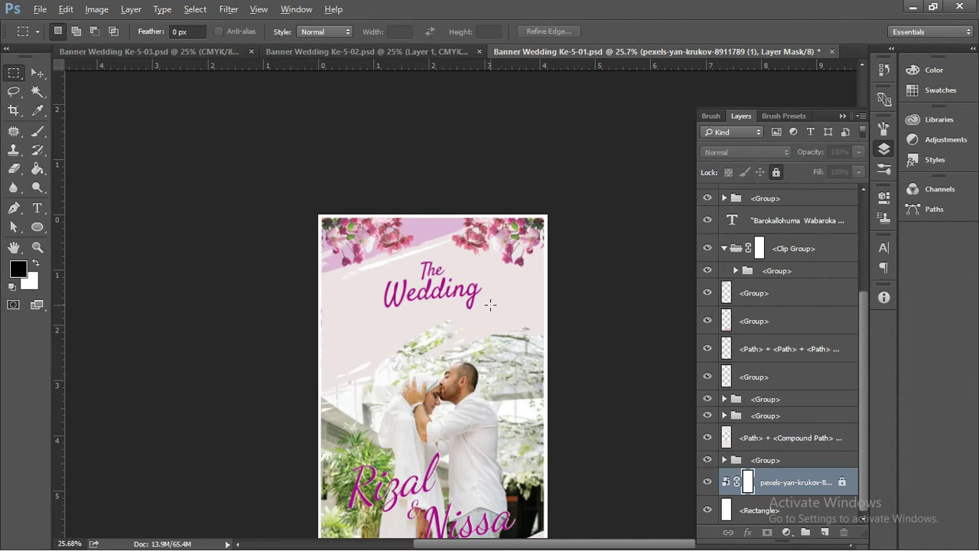
{"action": "scroll", "coordinate": [490, 301], "scroll_direction": "down", "scroll_amount": 2}
Select The Wedding title group and expand it down to its two stacked text layers.
{"action": "key", "text": "v"}
{"action": "key", "text": "alt+v"}
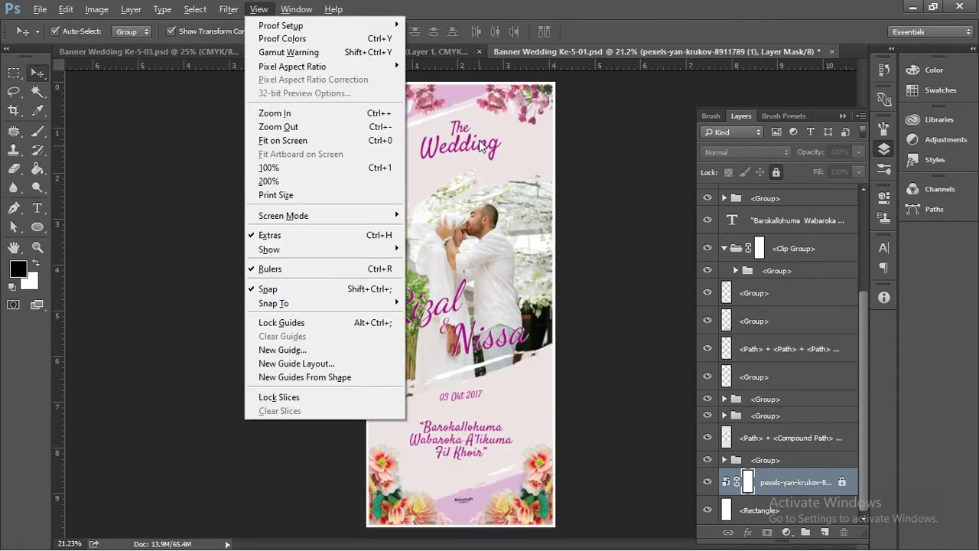
{"action": "left_click", "coordinate": [480, 145]}
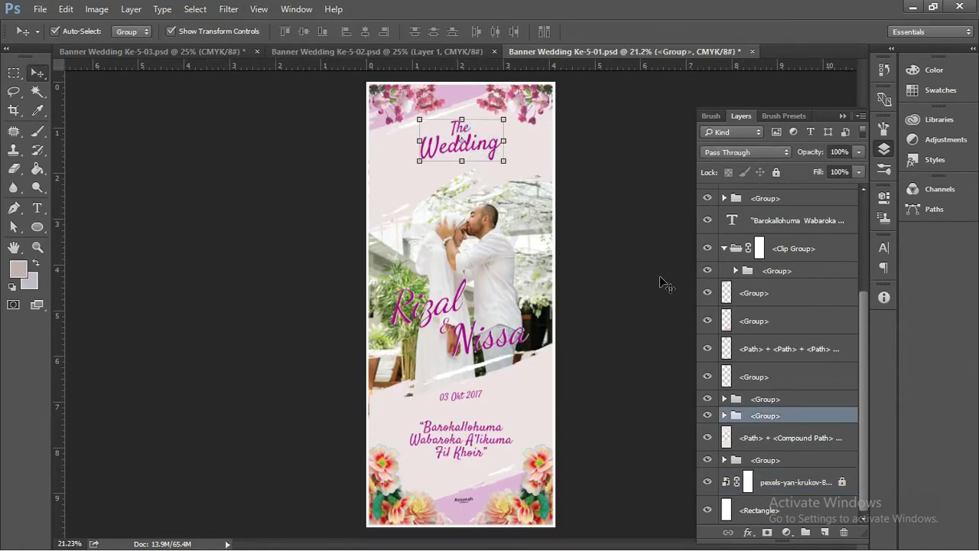
{"action": "left_click", "coordinate": [723, 415]}
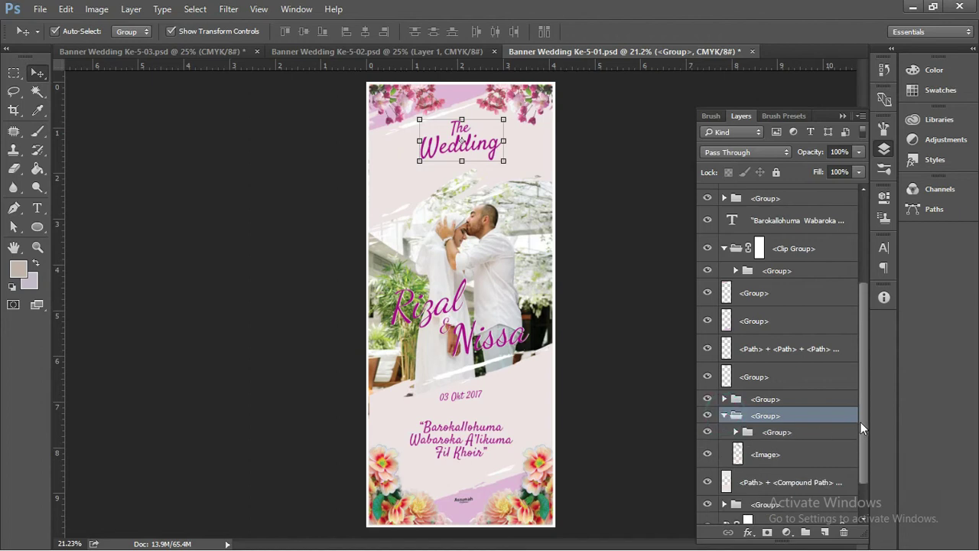
{"action": "left_click_drag", "start_coordinate": [861, 427], "coordinate": [862, 449]}
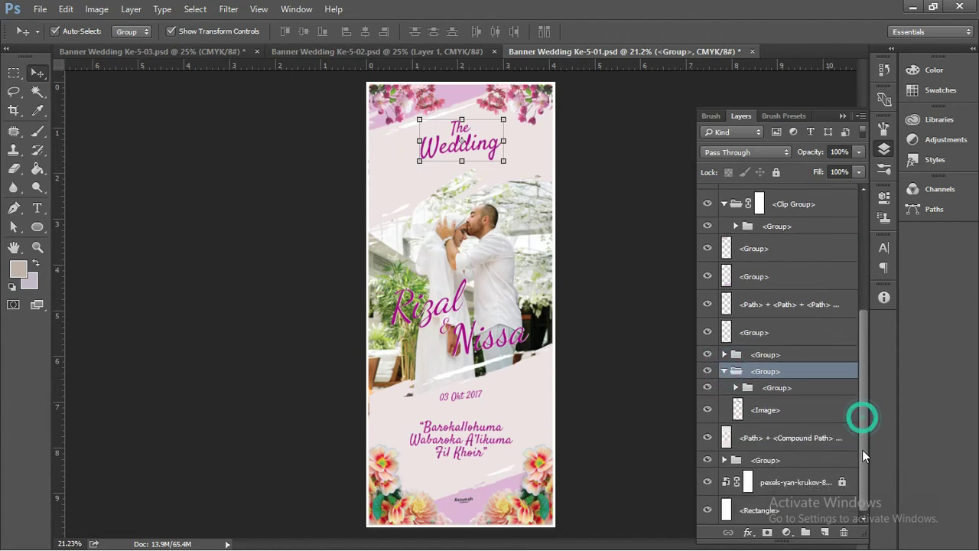
{"action": "left_click", "coordinate": [734, 387]}
{"action": "double_click", "coordinate": [756, 409]}
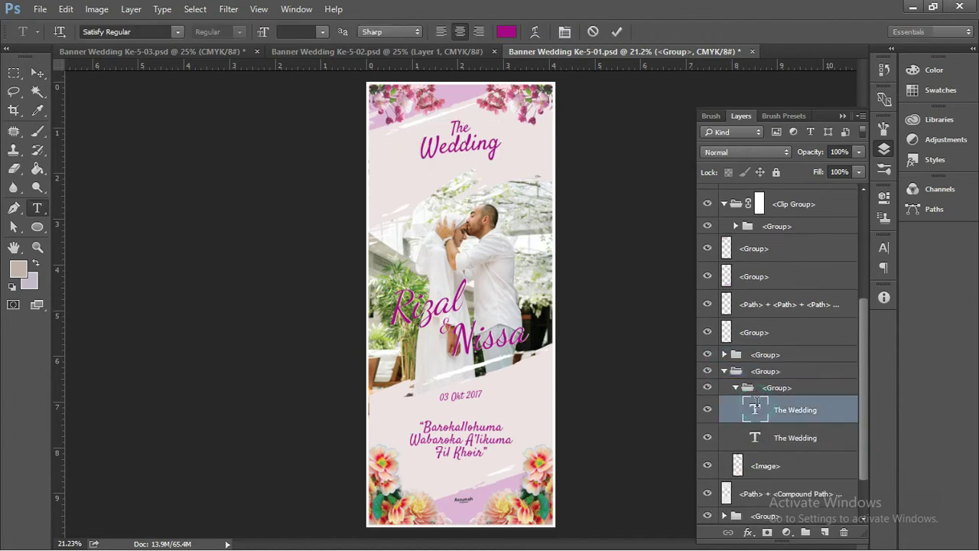
{"action": "left_click", "coordinate": [757, 436]}
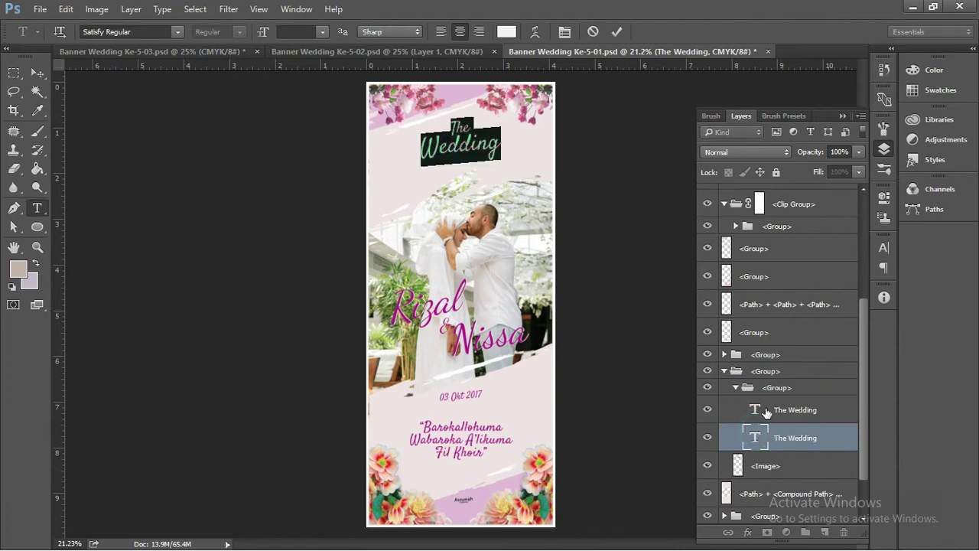
{"action": "left_click", "coordinate": [37, 72]}
Zoom in to inspect the magenta The Wedding lettering and collapse the Layers panel.
{"action": "scroll", "coordinate": [394, 143], "scroll_direction": "up", "scroll_amount": 2}
{"action": "scroll", "coordinate": [405, 142], "scroll_direction": "up", "scroll_amount": 2}
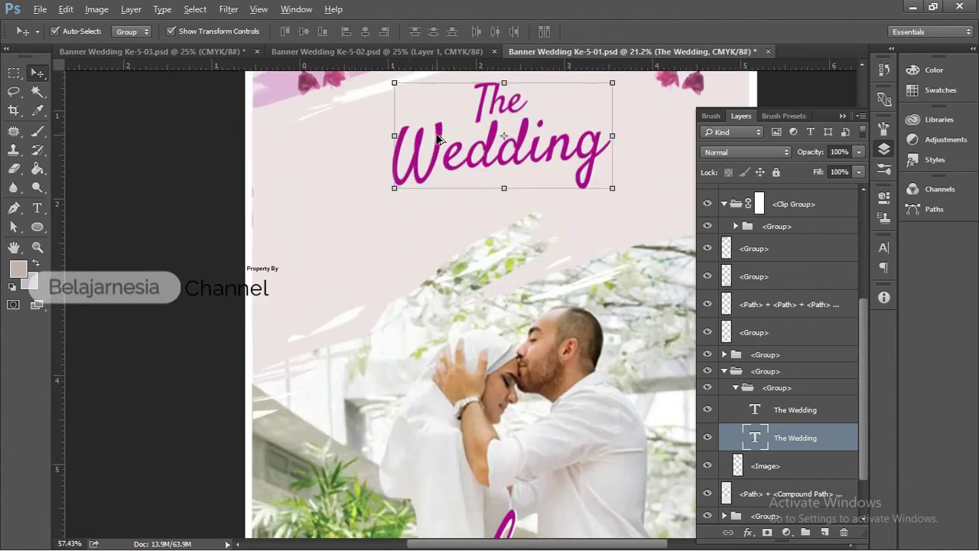
{"action": "scroll", "coordinate": [421, 140], "scroll_direction": "up", "scroll_amount": 2}
{"action": "scroll", "coordinate": [436, 138], "scroll_direction": "up", "scroll_amount": 2}
{"action": "scroll", "coordinate": [437, 139], "scroll_direction": "up", "scroll_amount": 2}
{"action": "scroll", "coordinate": [437, 137], "scroll_direction": "up", "scroll_amount": 2}
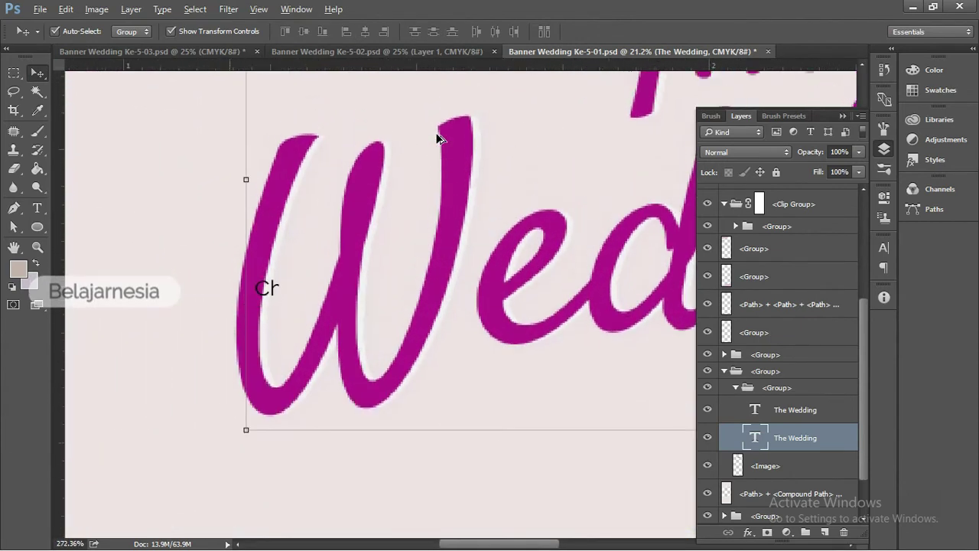
{"action": "scroll", "coordinate": [474, 178], "scroll_direction": "up", "scroll_amount": 2}
{"action": "scroll", "coordinate": [459, 229], "scroll_direction": "up", "scroll_amount": 2}
{"action": "key", "text": "m"}
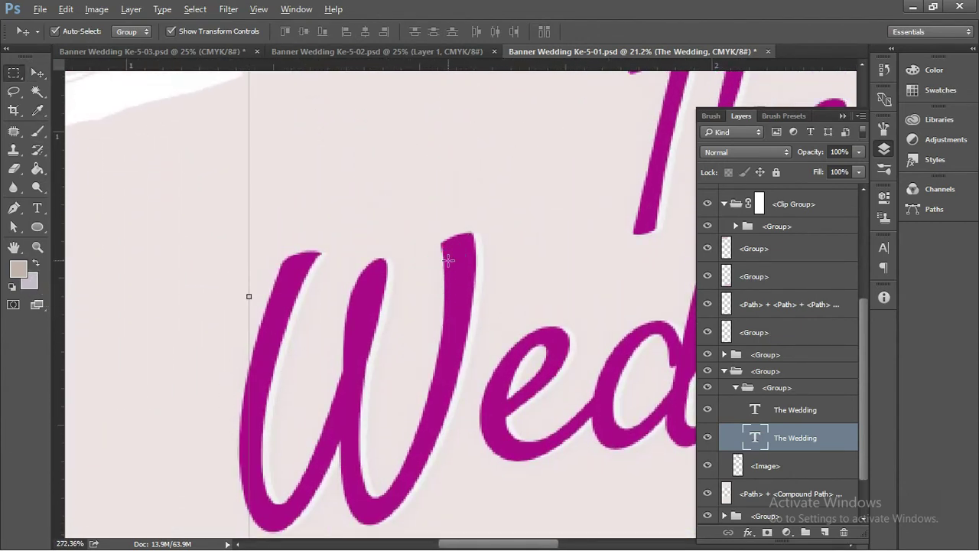
{"action": "left_click", "coordinate": [841, 116]}
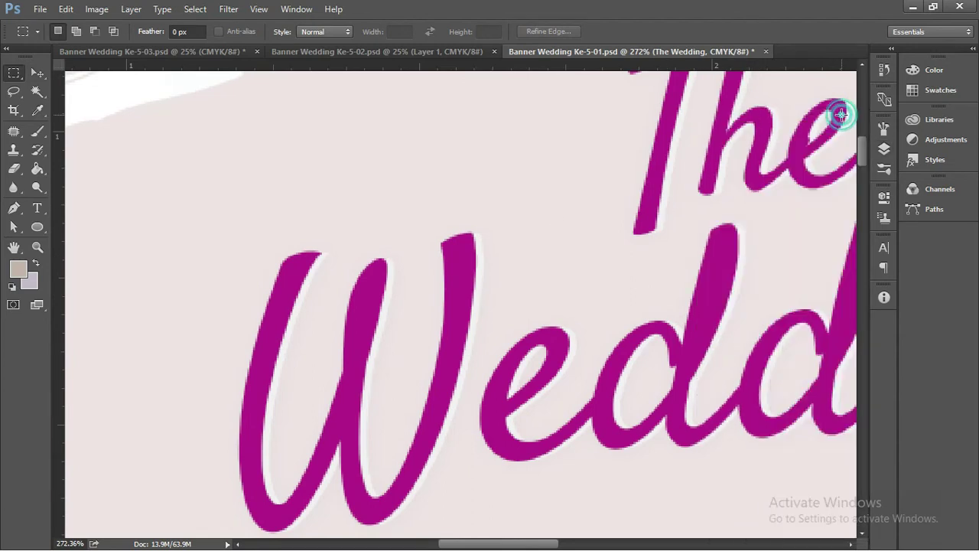
{"action": "left_click", "coordinate": [37, 73]}
{"action": "scroll", "coordinate": [353, 163], "scroll_direction": "down", "scroll_amount": 1}
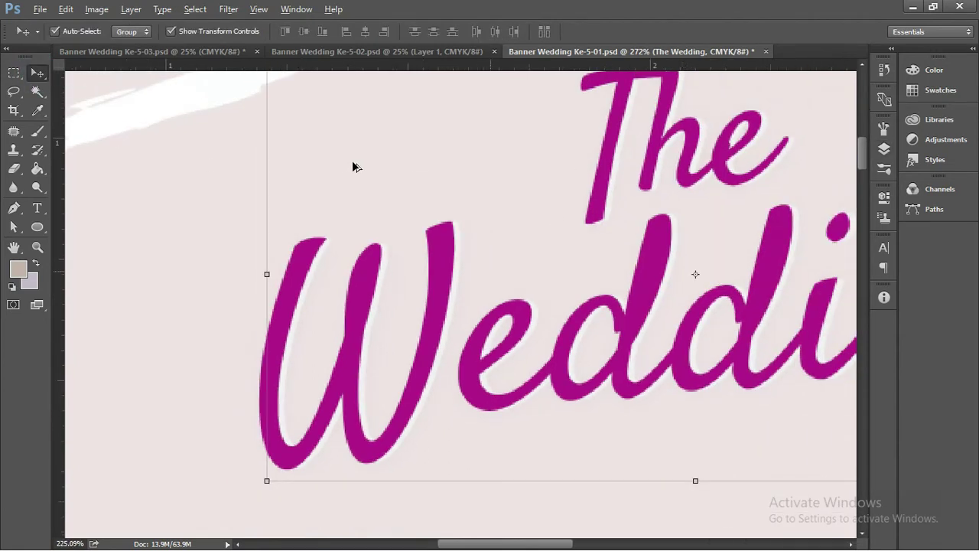
{"action": "scroll", "coordinate": [355, 164], "scroll_direction": "down", "scroll_amount": 2}
{"action": "scroll", "coordinate": [360, 167], "scroll_direction": "down", "scroll_amount": 1}
{"action": "scroll", "coordinate": [363, 162], "scroll_direction": "down", "scroll_amount": 2}
{"action": "scroll", "coordinate": [367, 164], "scroll_direction": "down", "scroll_amount": 2}
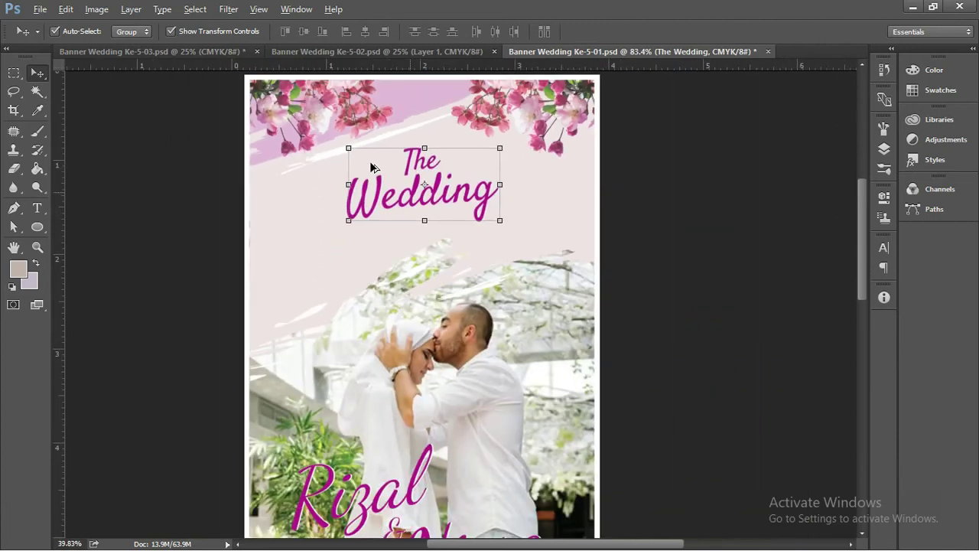
{"action": "scroll", "coordinate": [370, 164], "scroll_direction": "down", "scroll_amount": 2}
In History, revert from a Send Backward state to the last Edit Type Layer state.
{"action": "key", "text": "c"}
{"action": "left_click", "coordinate": [884, 69]}
{"action": "left_click", "coordinate": [840, 73]}
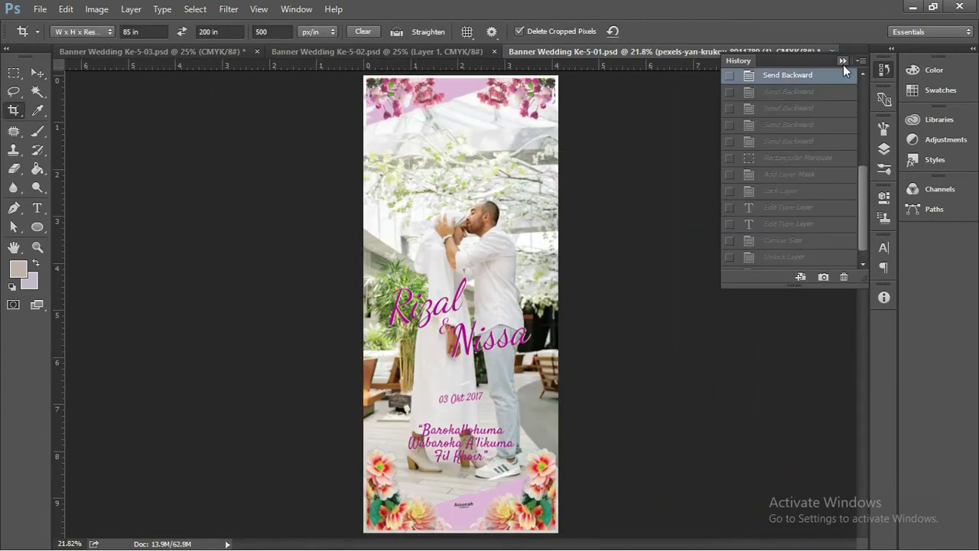
{"action": "scroll", "coordinate": [862, 180], "scroll_direction": "down", "scroll_amount": 1}
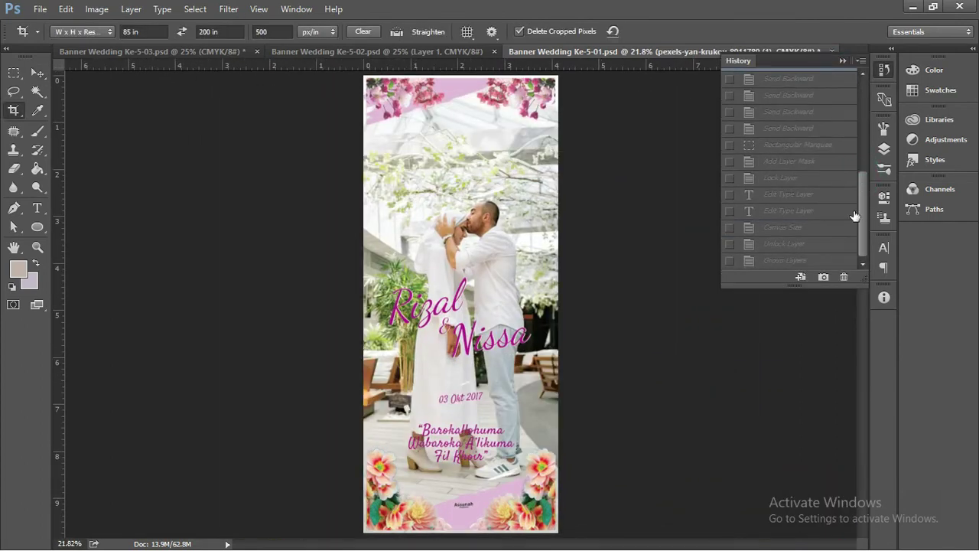
{"action": "left_click", "coordinate": [808, 214]}
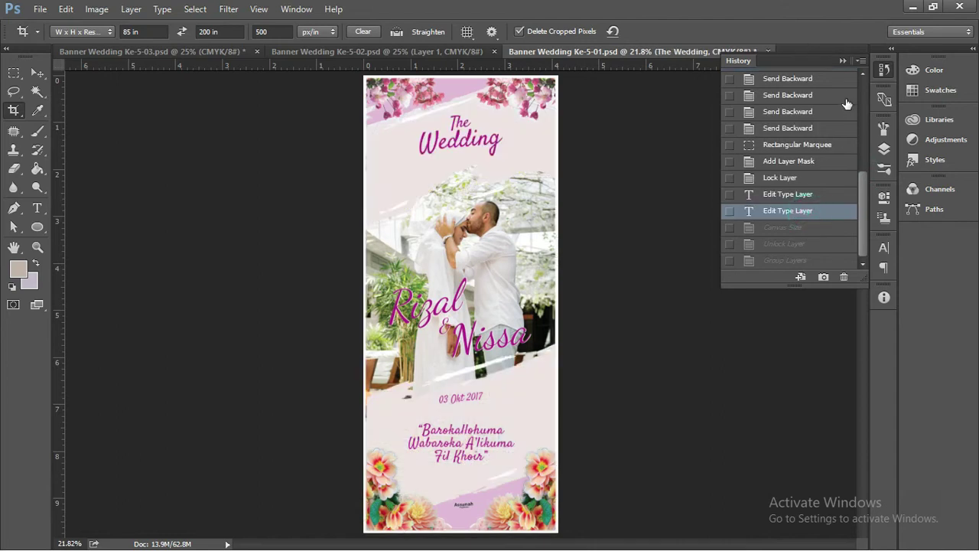
{"action": "left_click", "coordinate": [843, 60]}
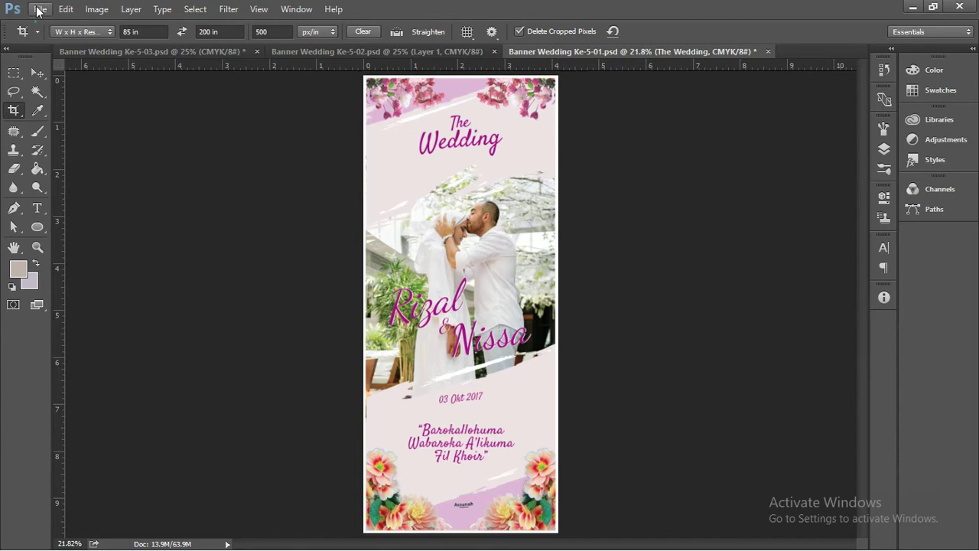
Open File > Export > Export As for the banner as a PNG.
{"action": "left_click", "coordinate": [39, 9]}
{"action": "mouse_move", "coordinate": [54, 216]}
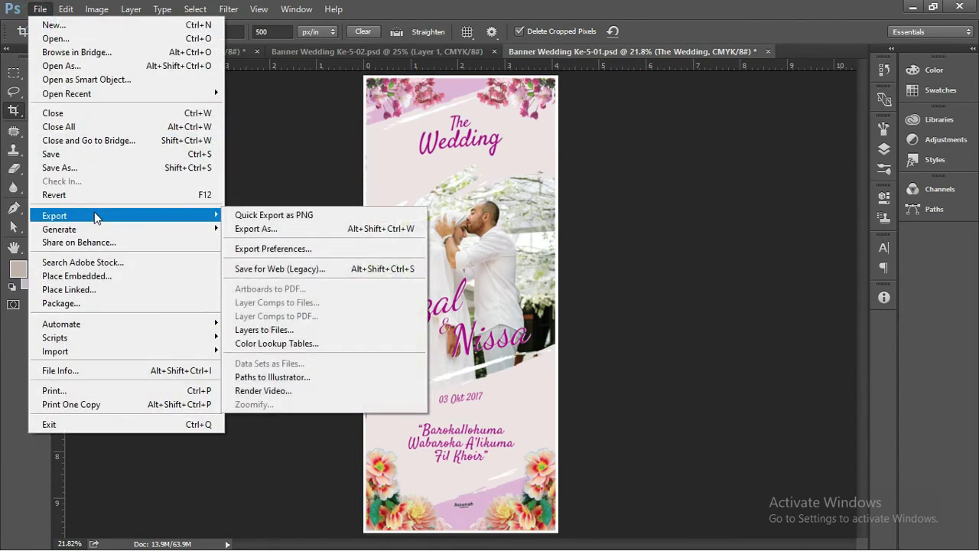
{"action": "left_click", "coordinate": [256, 228]}
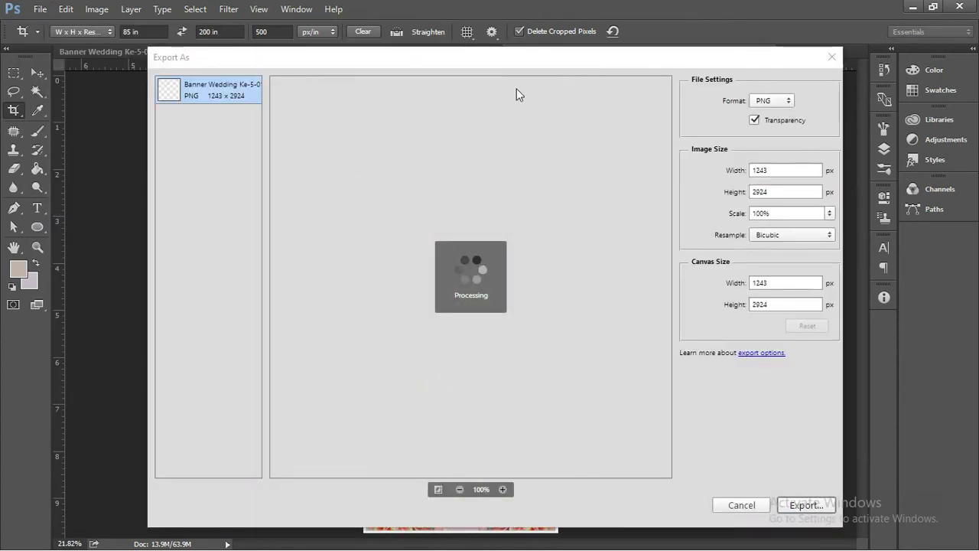
{"action": "left_click_drag", "start_coordinate": [523, 62], "coordinate": [453, 64]}
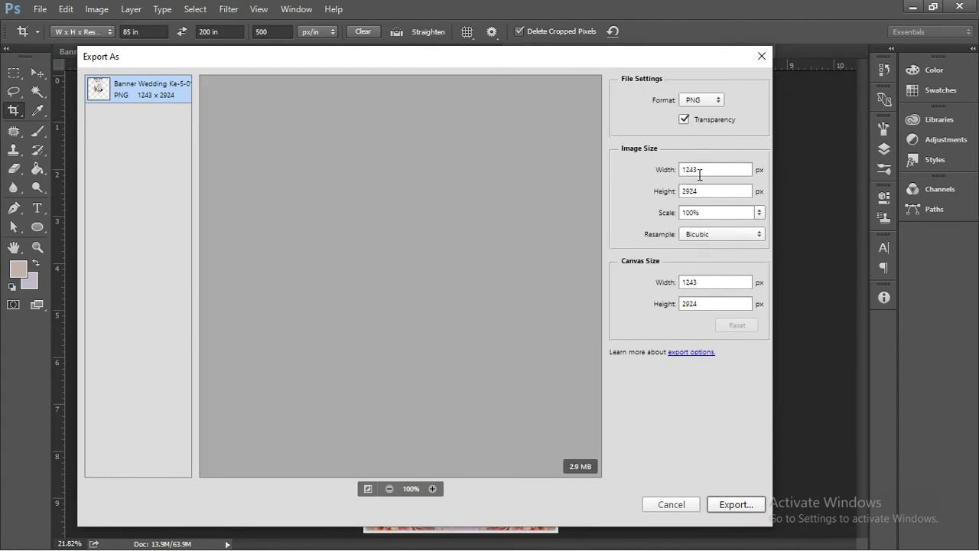
{"action": "left_click", "coordinate": [713, 169]}
{"action": "left_click", "coordinate": [689, 169]}
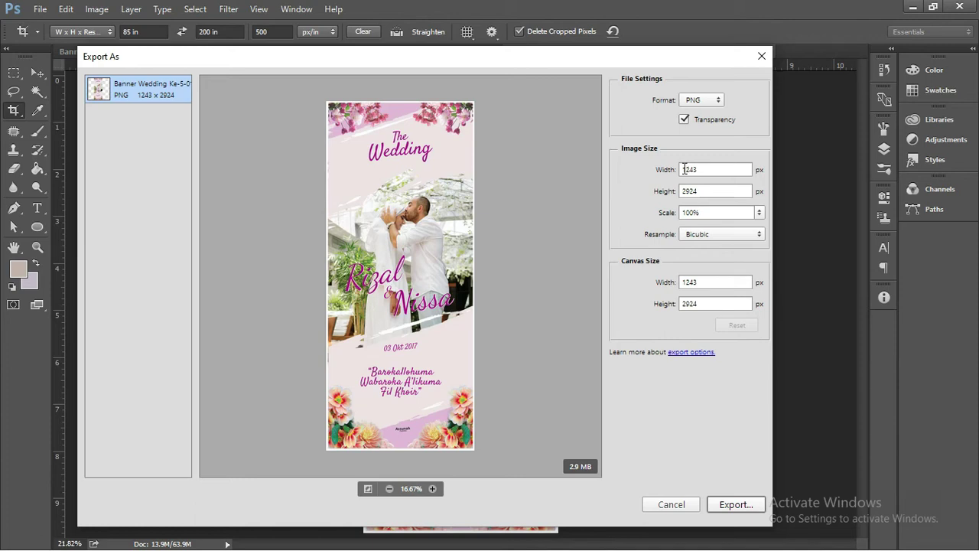
{"action": "left_click", "coordinate": [690, 170]}
{"action": "left_click", "coordinate": [711, 171]}
Review the PNG Width 1243 and Height 2924 px settings, then close Export As.
{"action": "left_click_drag", "start_coordinate": [596, 64], "coordinate": [616, 44]}
{"action": "left_click", "coordinate": [708, 147]}
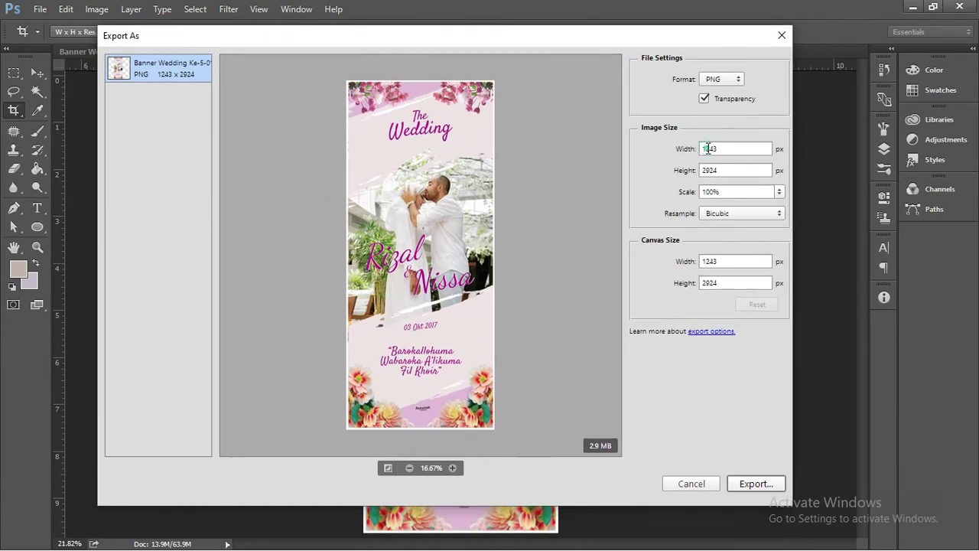
{"action": "left_click", "coordinate": [765, 150]}
{"action": "left_click", "coordinate": [713, 170]}
{"action": "left_click", "coordinate": [722, 214]}
{"action": "left_click_drag", "start_coordinate": [601, 44], "coordinate": [600, 55]}
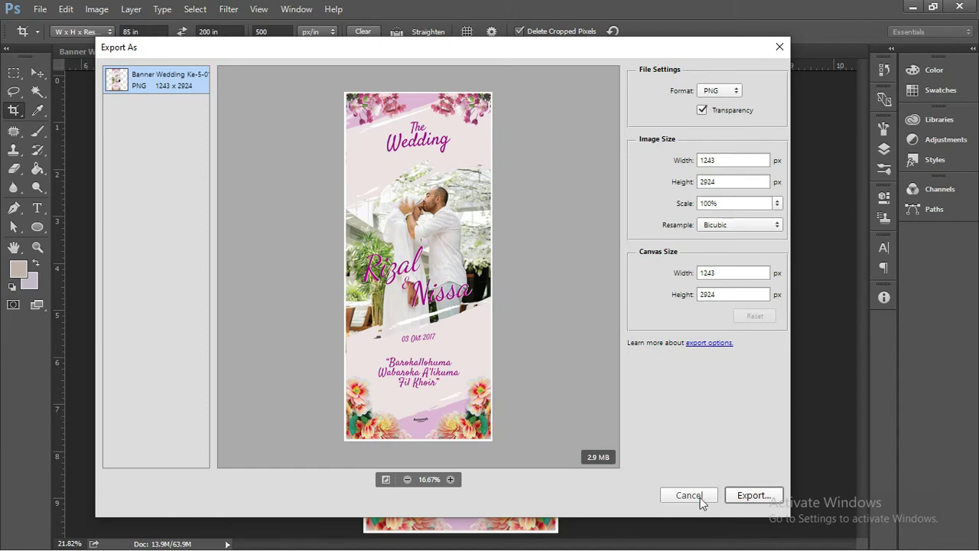
{"action": "left_click", "coordinate": [779, 46]}
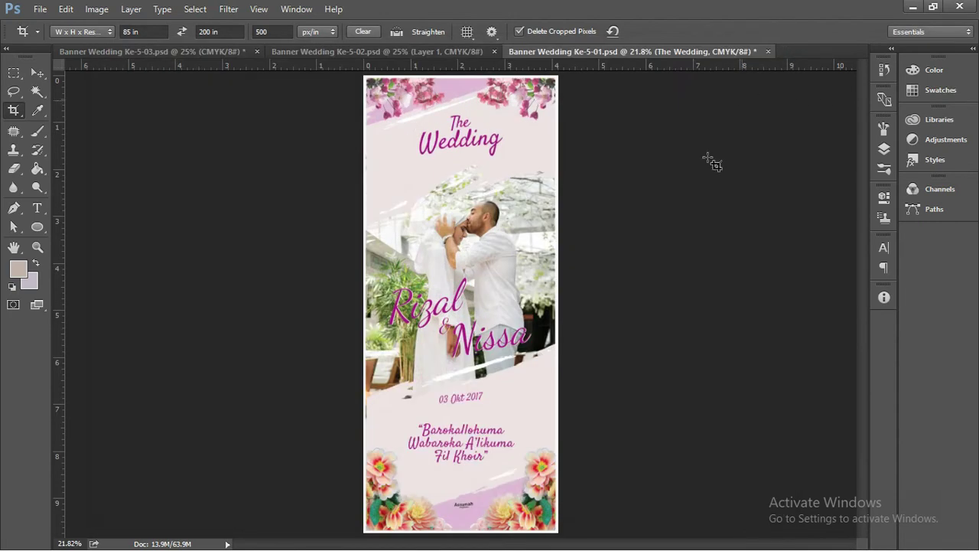
Cancel the pending crop with Don't Crop, keeping the banner whole.
{"action": "left_click", "coordinate": [674, 202]}
{"action": "left_click", "coordinate": [38, 73]}
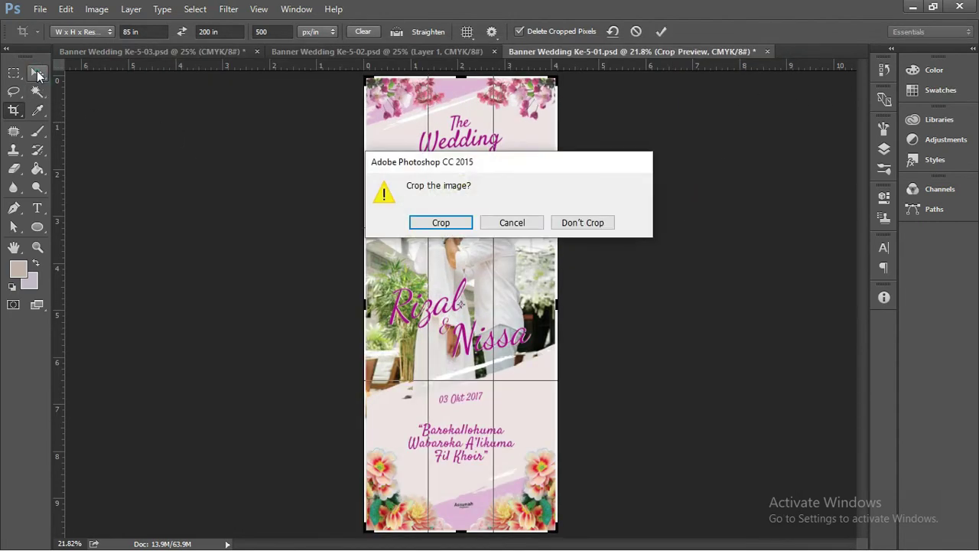
{"action": "left_click", "coordinate": [577, 224]}
{"action": "left_click", "coordinate": [596, 219]}
Alt+Tab from Photoshop to the CorelDRAW banner document.
{"action": "key", "text": "alt+Tab"}
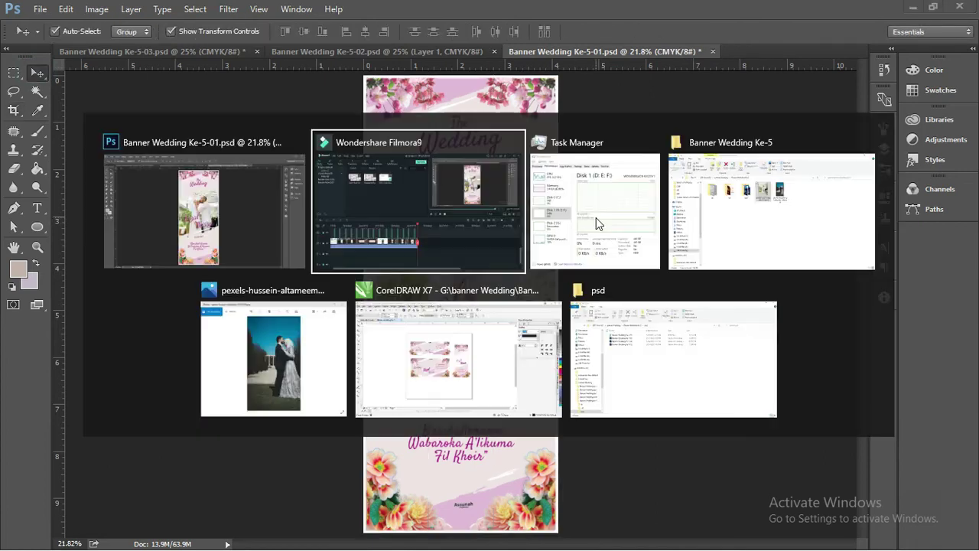
{"action": "key", "text": "Tab"}
{"action": "key", "text": "Tab"}
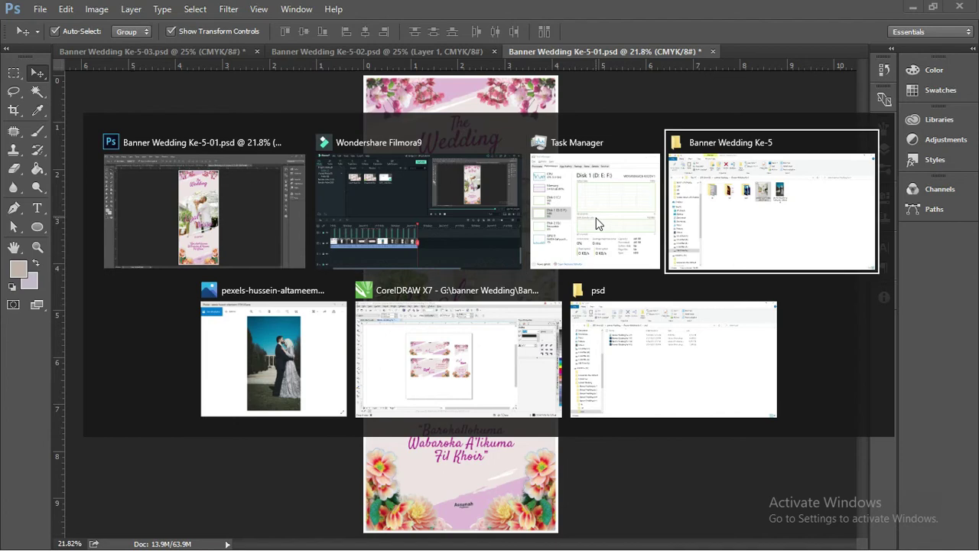
{"action": "key", "text": "Tab"}
{"action": "key", "text": "Tab"}
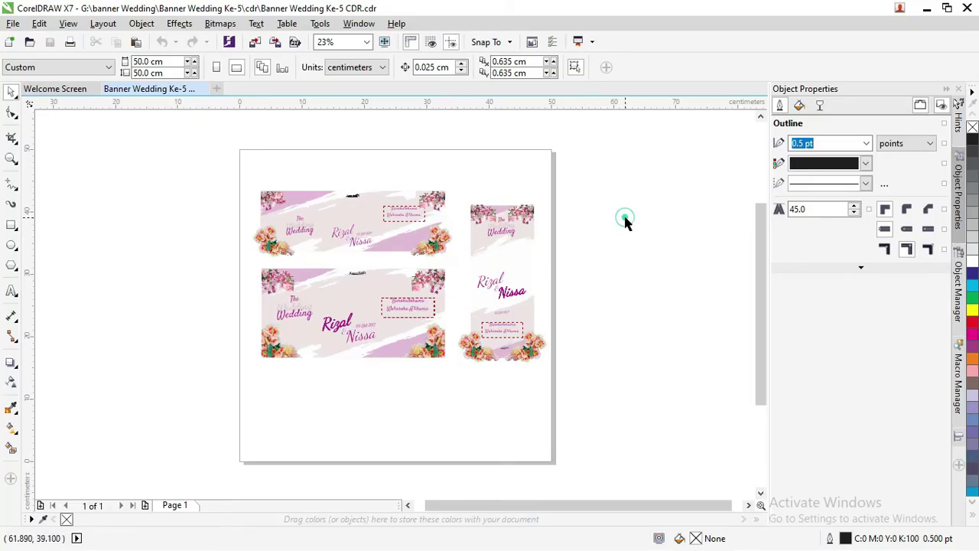
Move both landscape banners off the page to the right.
{"action": "scroll", "coordinate": [495, 216], "scroll_direction": "up", "scroll_amount": 2}
{"action": "scroll", "coordinate": [480, 219], "scroll_direction": "down", "scroll_amount": 4}
{"action": "left_click_drag", "start_coordinate": [343, 181], "coordinate": [477, 306]}
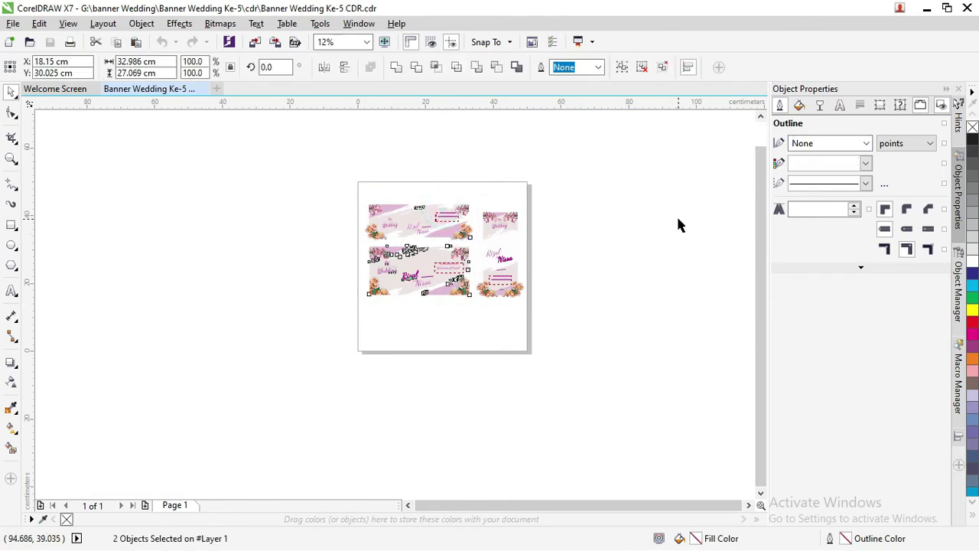
{"action": "left_click_drag", "start_coordinate": [330, 175], "coordinate": [472, 318]}
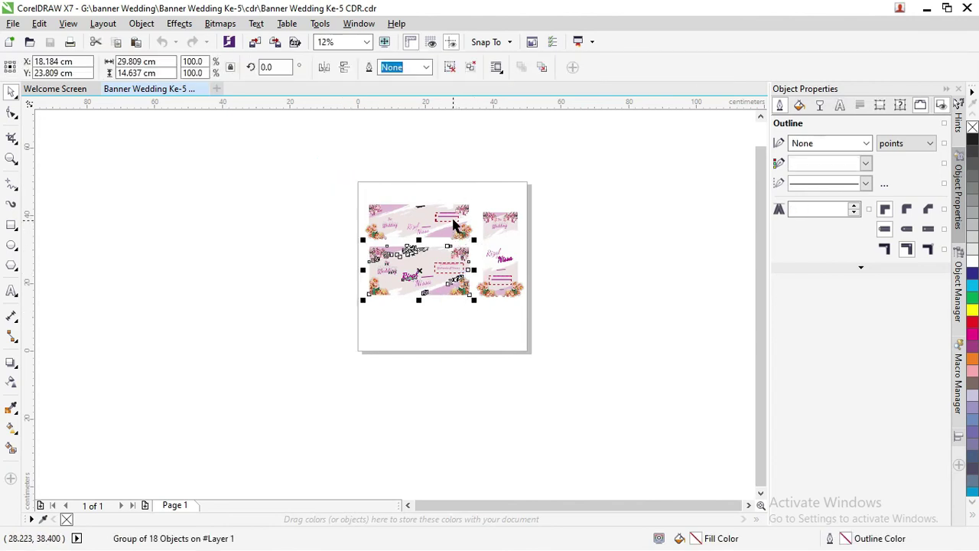
{"action": "left_click", "coordinate": [454, 222]}
{"action": "left_click", "coordinate": [448, 257], "text": "shift"}
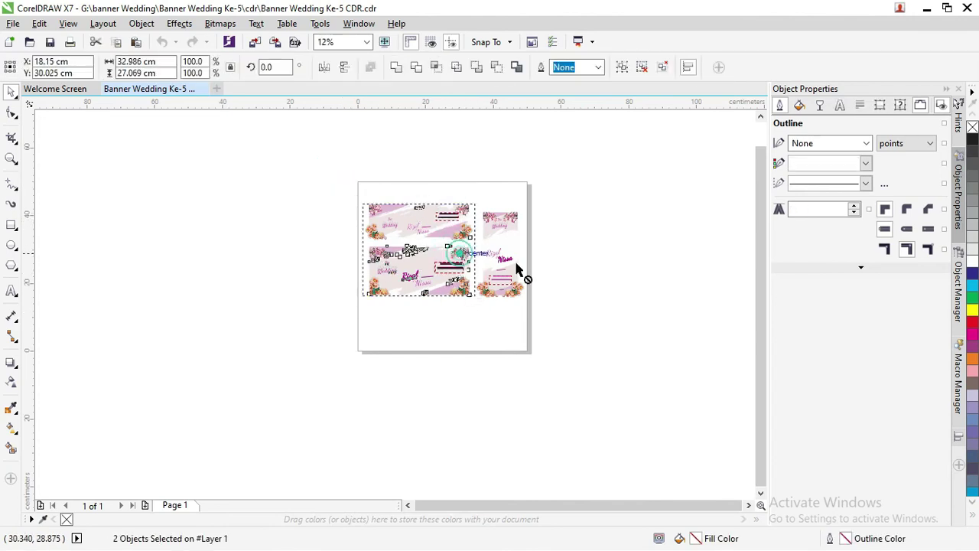
{"action": "left_click_drag", "start_coordinate": [448, 257], "coordinate": [676, 277]}
{"action": "key", "text": "Escape"}
Drag the vertical banner to the centre of the page.
{"action": "key", "text": "z"}
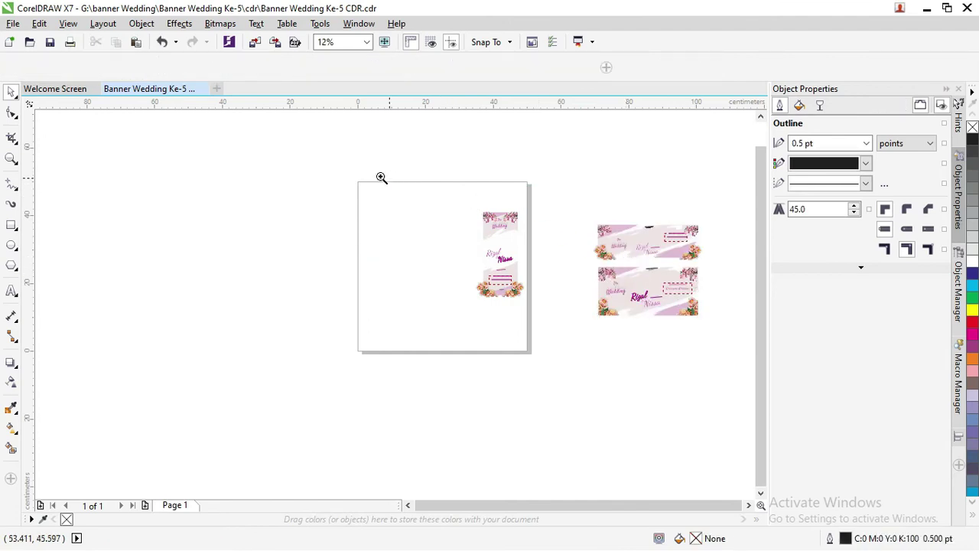
{"action": "left_click", "coordinate": [11, 91]}
{"action": "mouse_move", "coordinate": [275, 157]}
{"action": "left_mouse_down"}
{"action": "mouse_move", "coordinate": [531, 312]}
{"action": "mouse_move", "coordinate": [450, 286]}
{"action": "left_mouse_up"}
Set the page size to 85 cm wide by 200 cm high.
{"action": "left_click", "coordinate": [195, 135]}
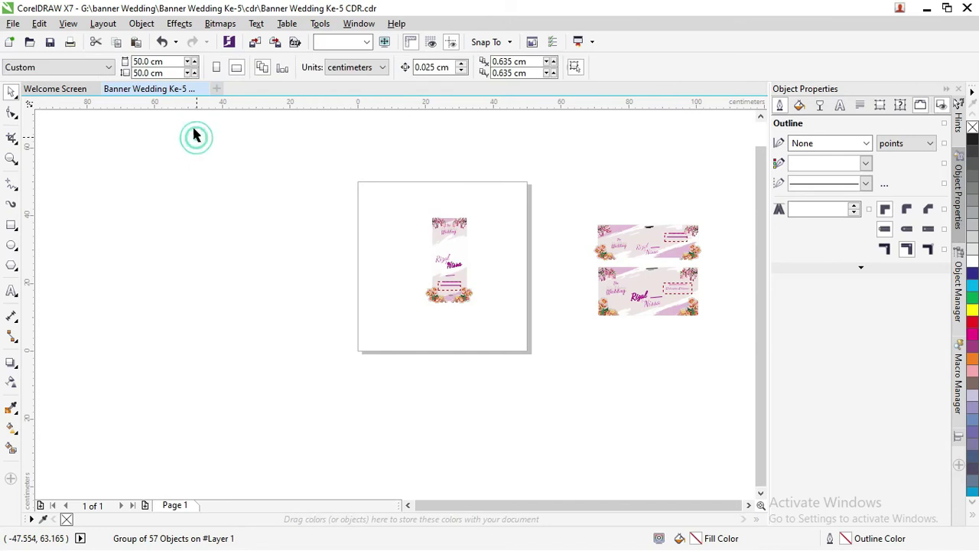
{"action": "left_click", "coordinate": [161, 63]}
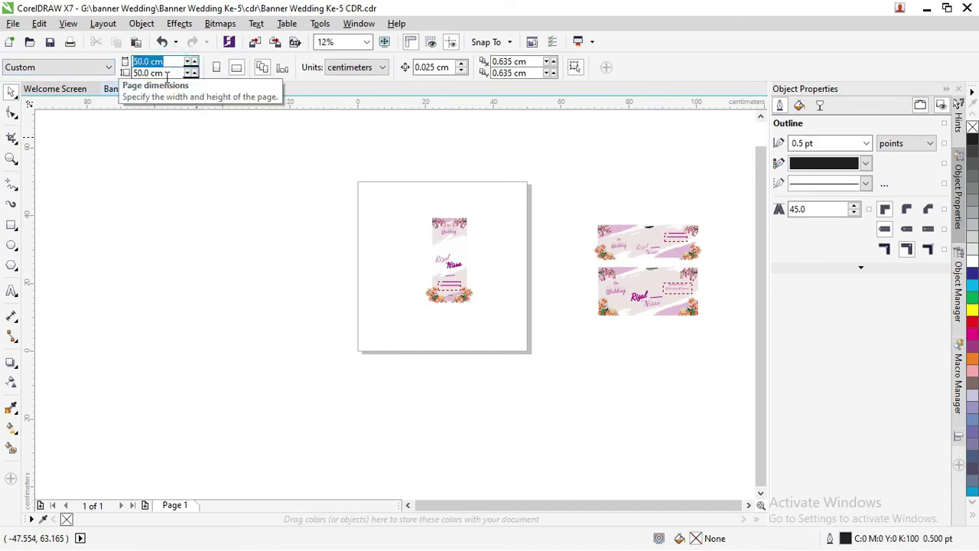
{"action": "type", "text": "85"}
{"action": "key", "text": "Tab"}
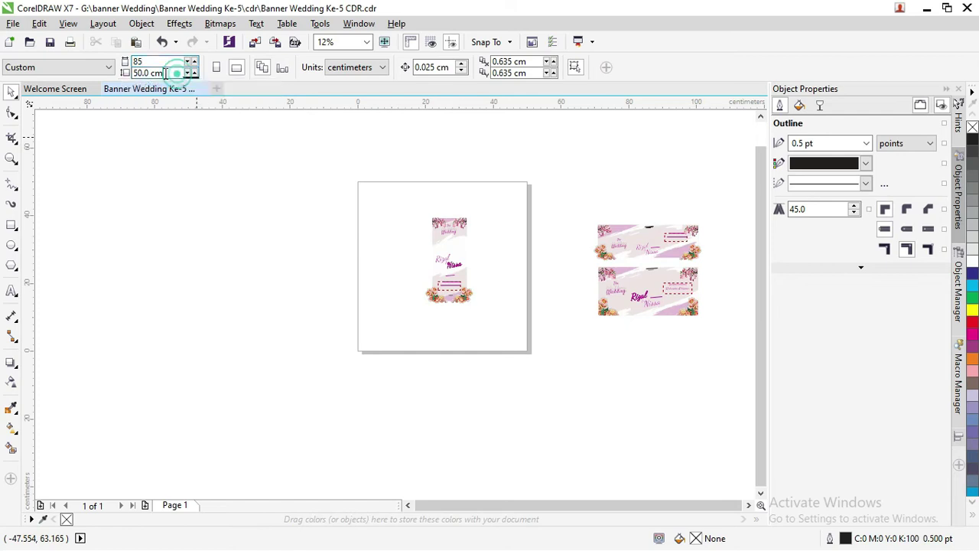
{"action": "type", "text": "20"}
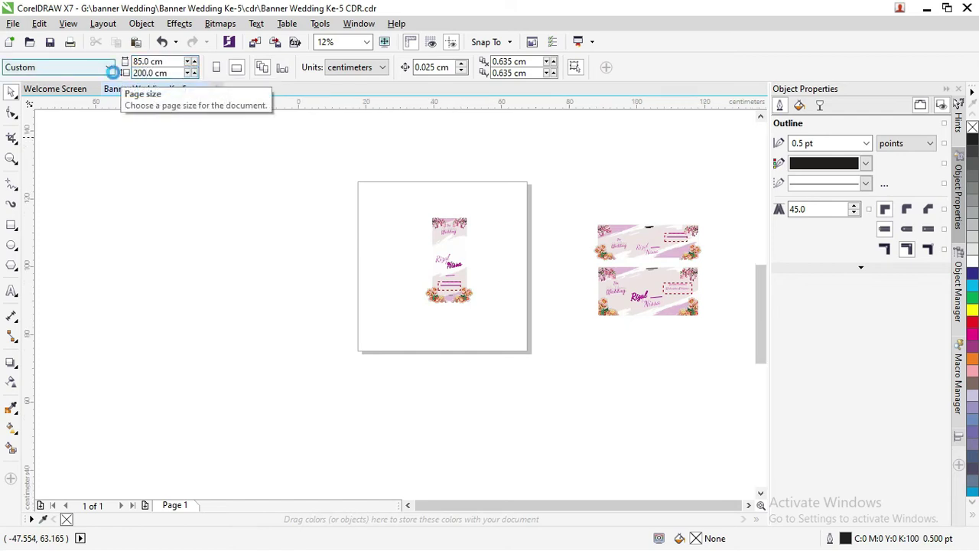
{"action": "key", "text": "Return"}
Try giving the vertical banner an 85 cm width, then undo that change.
{"action": "left_click", "coordinate": [438, 229]}
{"action": "scroll", "coordinate": [438, 229], "scroll_direction": "down", "scroll_amount": 2}
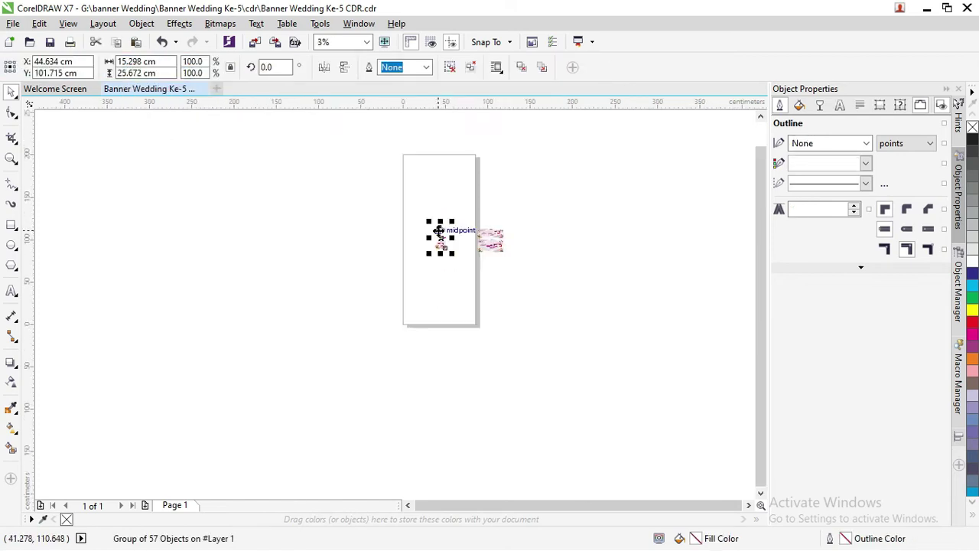
{"action": "left_click", "coordinate": [156, 61]}
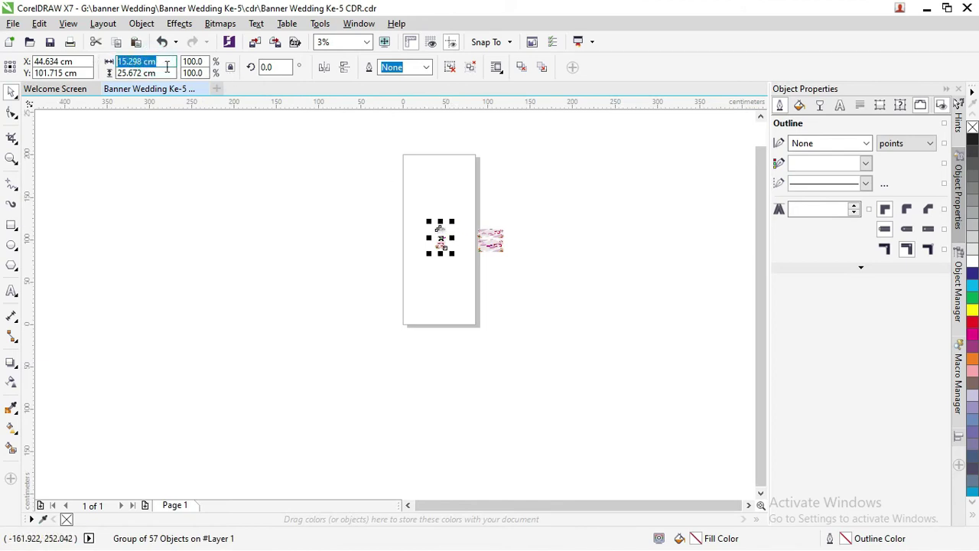
{"action": "type", "text": "85"}
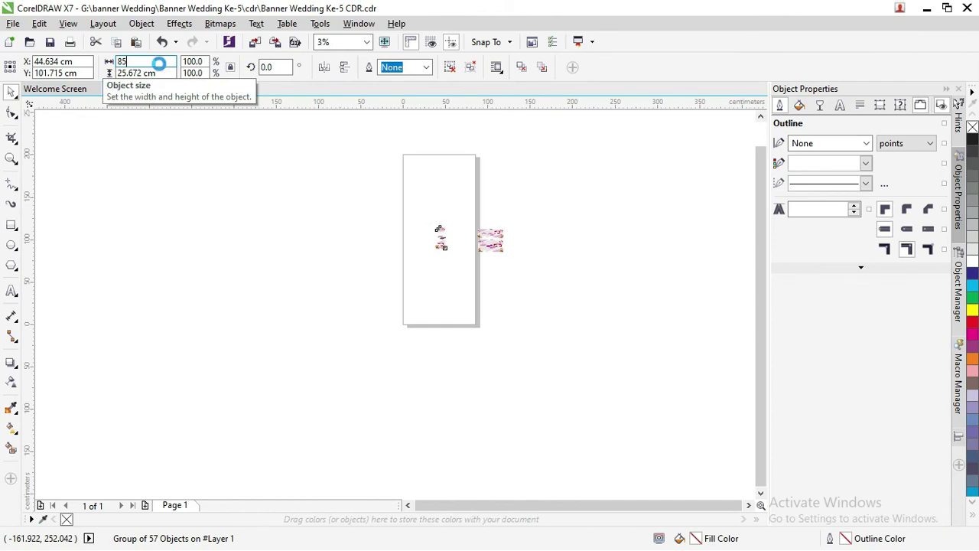
{"action": "key", "text": "Return"}
{"action": "left_click", "coordinate": [493, 238]}
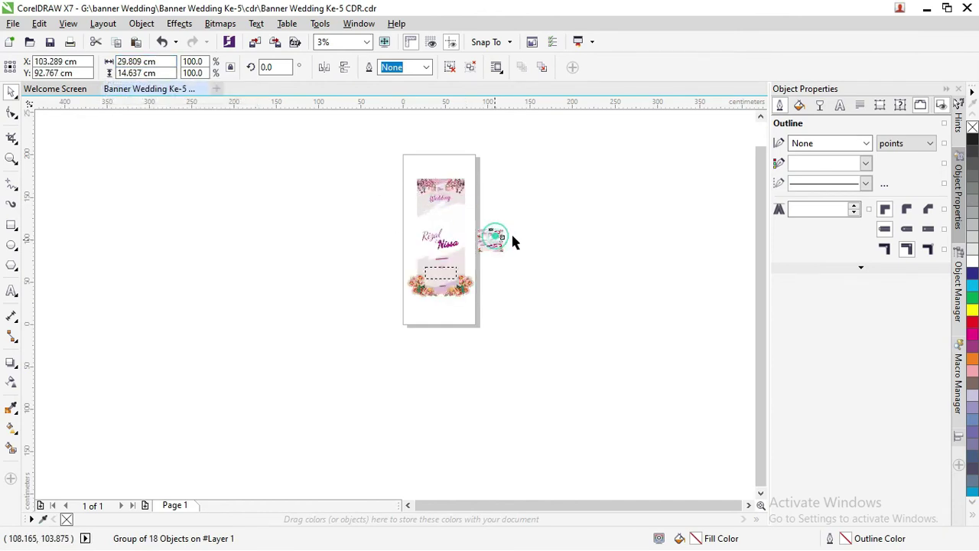
{"action": "left_click", "coordinate": [538, 242]}
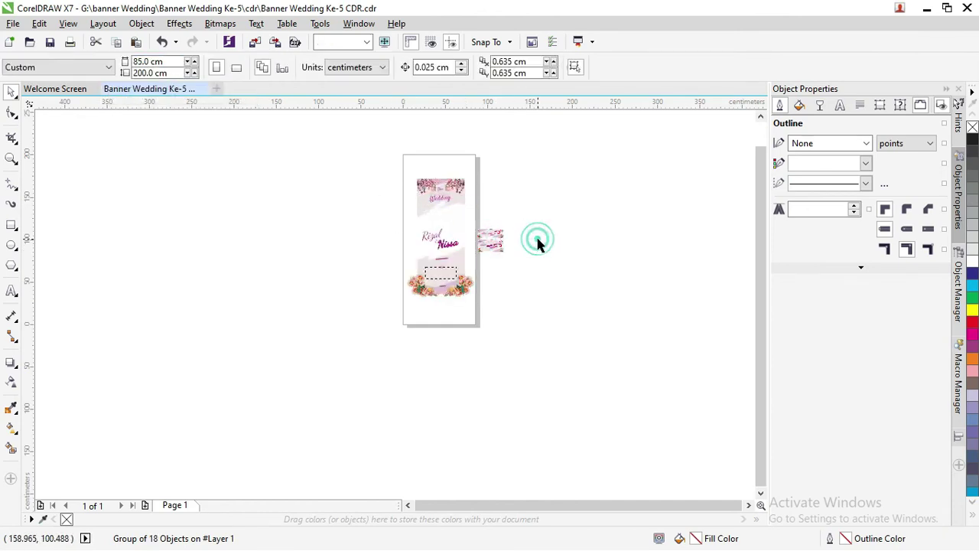
{"action": "key", "text": "ctrl+z"}
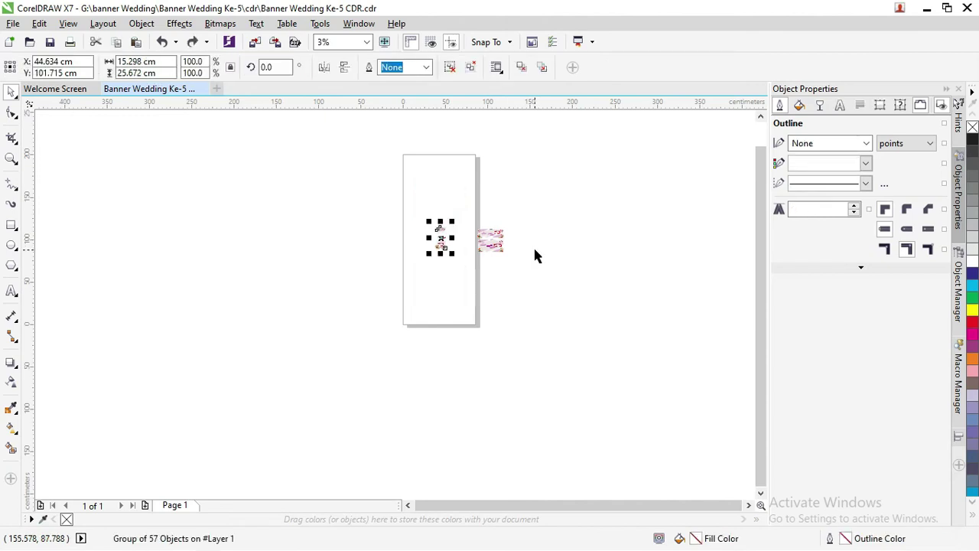
{"action": "left_click", "coordinate": [533, 246]}
Push the two landscape banners further right of the page.
{"action": "left_click_drag", "start_coordinate": [494, 238], "coordinate": [579, 239]}
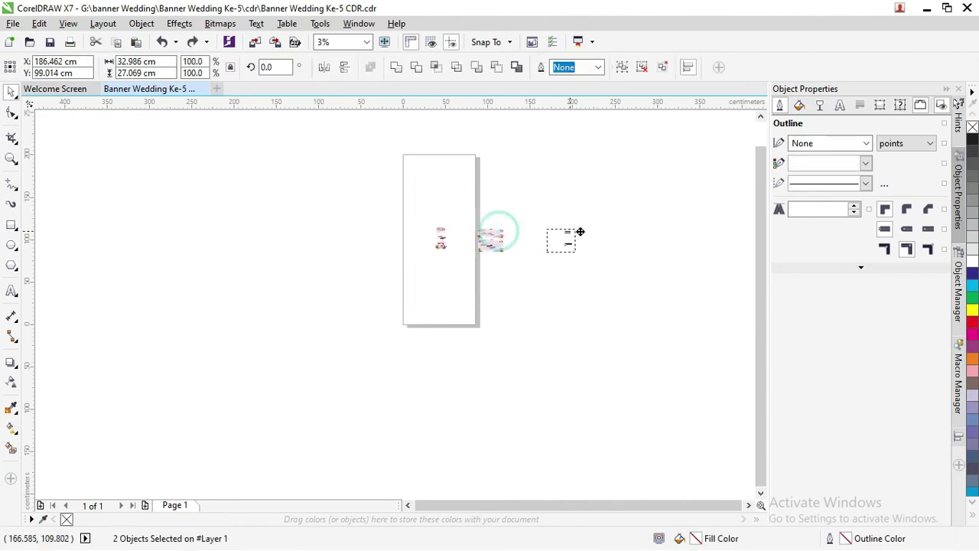
{"action": "left_click", "coordinate": [463, 234]}
{"action": "scroll", "coordinate": [457, 228], "scroll_direction": "up", "scroll_amount": 1}
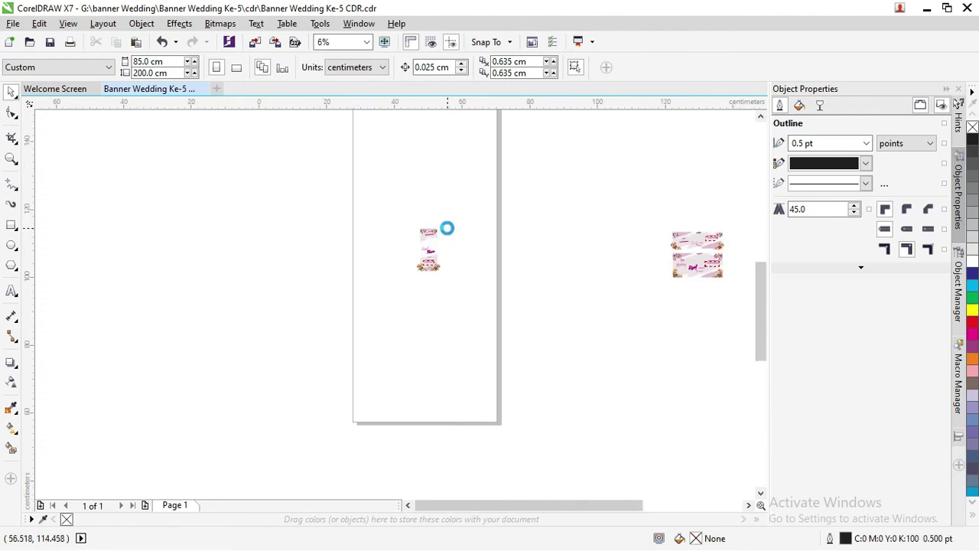
{"action": "scroll", "coordinate": [428, 244], "scroll_direction": "up", "scroll_amount": 2}
{"action": "scroll", "coordinate": [381, 269], "scroll_direction": "up", "scroll_amount": 1}
{"action": "scroll", "coordinate": [409, 208], "scroll_direction": "up", "scroll_amount": 2}
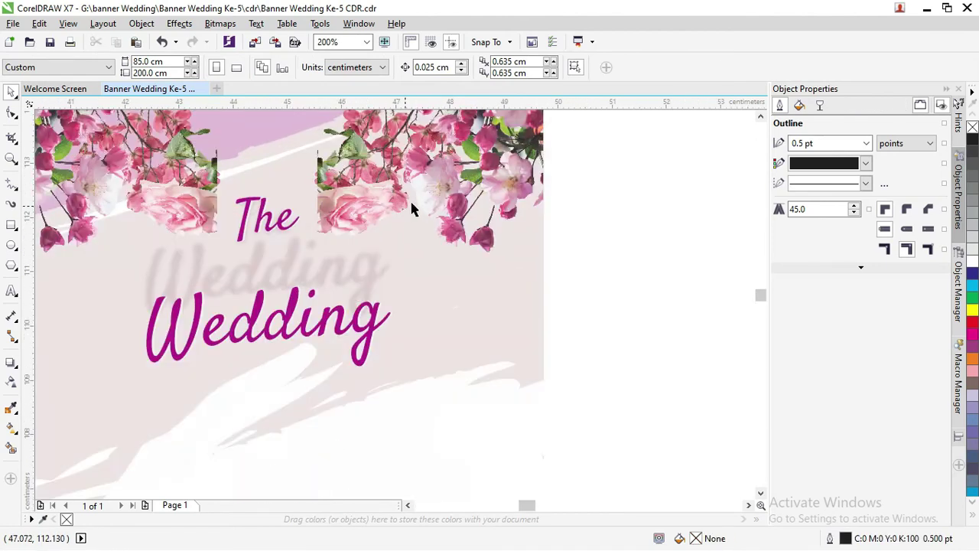
{"action": "scroll", "coordinate": [417, 203], "scroll_direction": "down", "scroll_amount": 2}
{"action": "scroll", "coordinate": [427, 420], "scroll_direction": "down", "scroll_amount": 2}
Enlarge the vertical banner design group to fill the 85 × 200 cm page.
{"action": "left_click", "coordinate": [437, 404]}
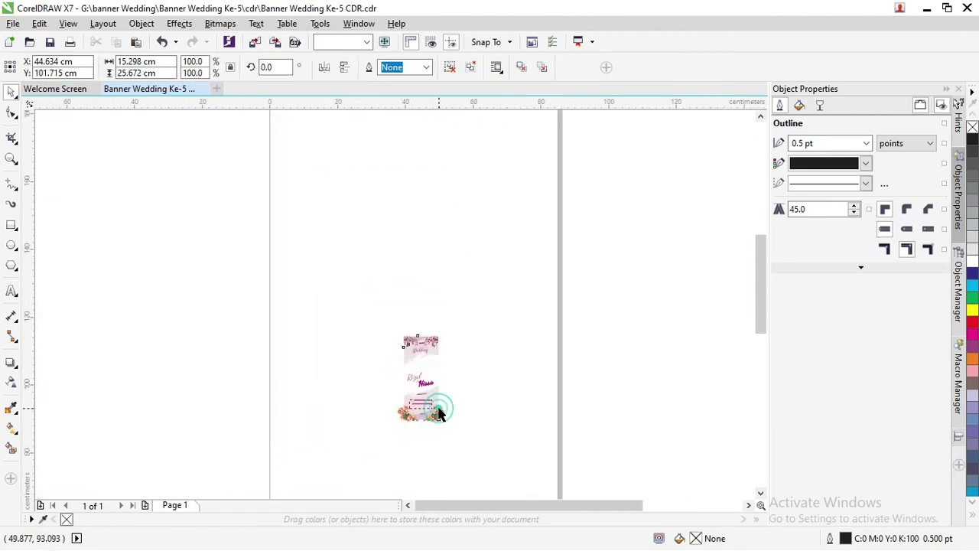
{"action": "scroll", "coordinate": [438, 409], "scroll_direction": "up", "scroll_amount": 1}
{"action": "scroll", "coordinate": [436, 404], "scroll_direction": "down", "scroll_amount": 2}
{"action": "mouse_move", "coordinate": [445, 373]}
{"action": "left_mouse_down"}
{"action": "mouse_move", "coordinate": [557, 220]}
{"action": "mouse_move", "coordinate": [533, 221]}
{"action": "left_mouse_up"}
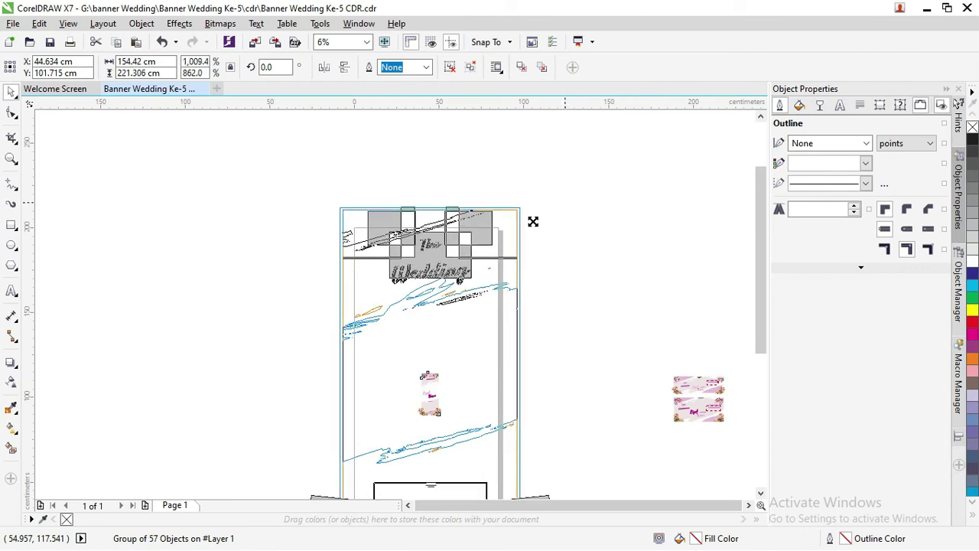
{"action": "left_click_drag", "start_coordinate": [523, 246], "coordinate": [523, 245]}
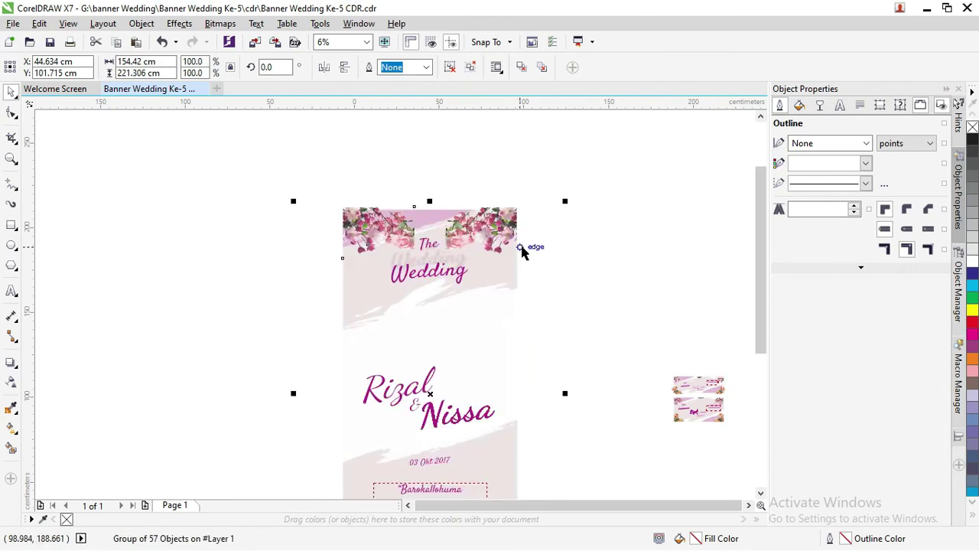
{"action": "left_click_drag", "start_coordinate": [767, 250], "coordinate": [754, 358]}
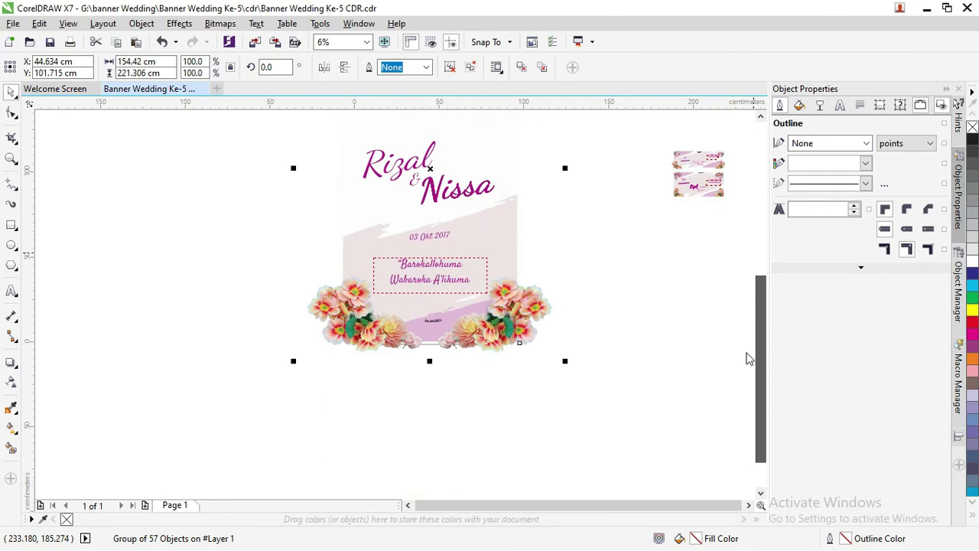
{"action": "left_click", "coordinate": [620, 346]}
{"action": "scroll", "coordinate": [508, 317], "scroll_direction": "up", "scroll_amount": 3}
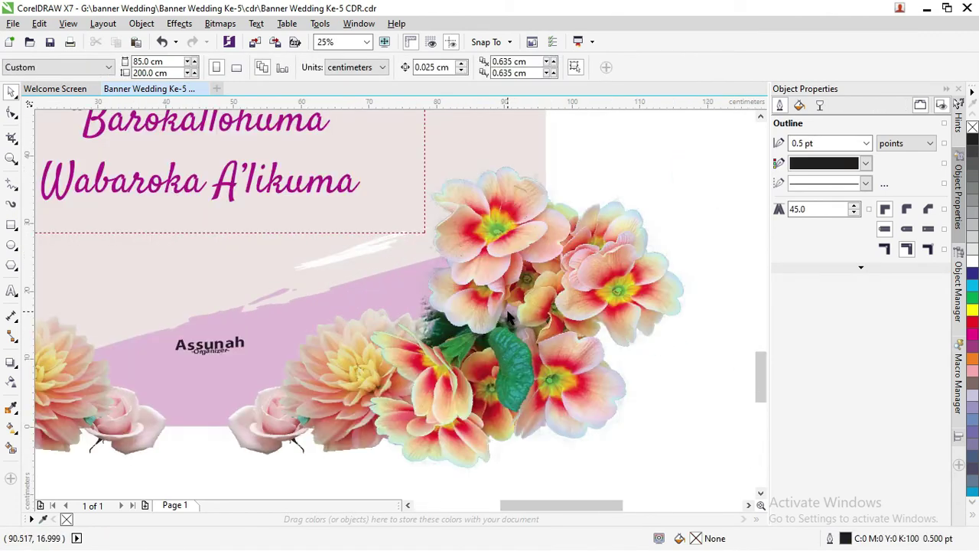
{"action": "scroll", "coordinate": [509, 317], "scroll_direction": "up", "scroll_amount": 3}
{"action": "scroll", "coordinate": [508, 312], "scroll_direction": "down", "scroll_amount": 3}
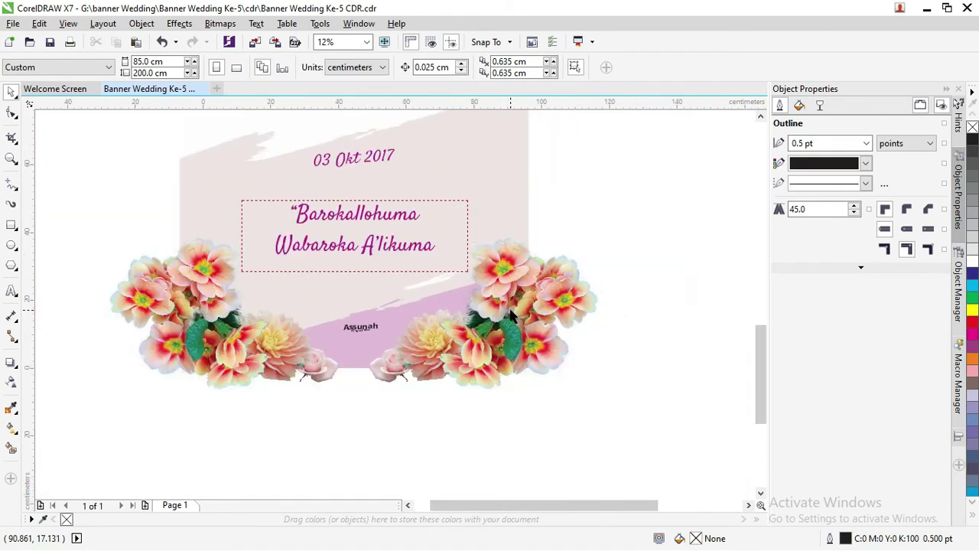
{"action": "scroll", "coordinate": [507, 312], "scroll_direction": "down", "scroll_amount": 2}
{"action": "scroll", "coordinate": [469, 181], "scroll_direction": "up", "scroll_amount": 1}
{"action": "scroll", "coordinate": [468, 182], "scroll_direction": "up", "scroll_amount": 3}
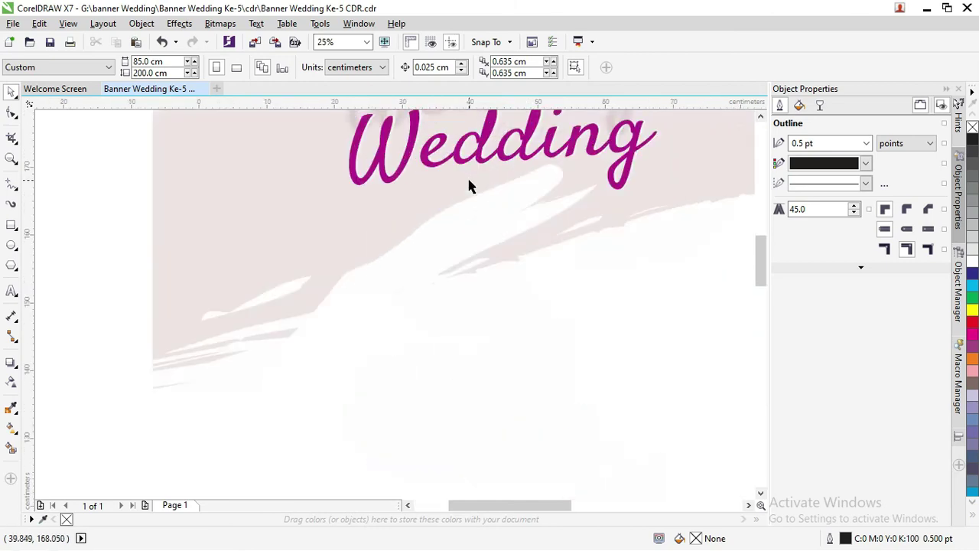
{"action": "scroll", "coordinate": [468, 182], "scroll_direction": "up", "scroll_amount": 1}
{"action": "scroll", "coordinate": [470, 184], "scroll_direction": "down", "scroll_amount": 3}
{"action": "scroll", "coordinate": [469, 180], "scroll_direction": "down", "scroll_amount": 2}
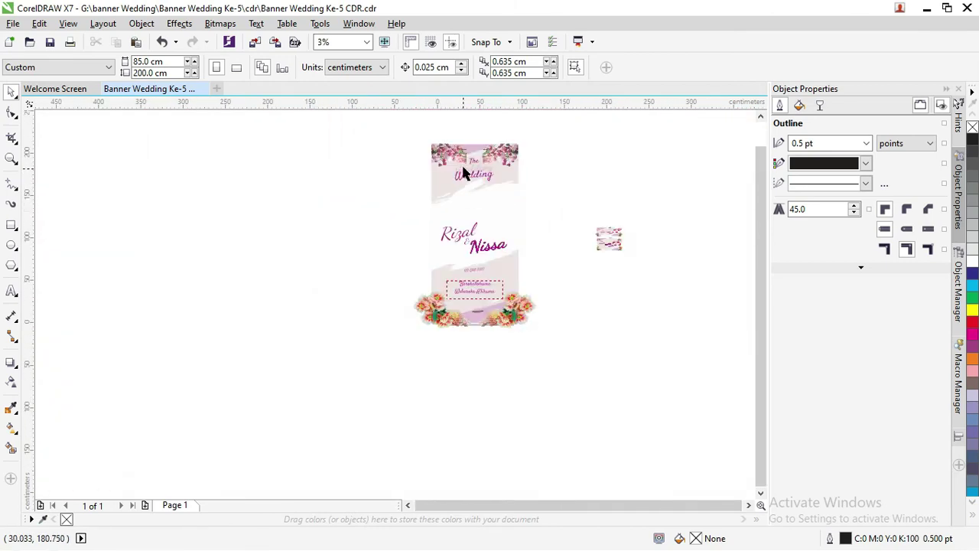
{"action": "scroll", "coordinate": [463, 164], "scroll_direction": "up", "scroll_amount": 2}
{"action": "scroll", "coordinate": [454, 150], "scroll_direction": "up", "scroll_amount": 2}
{"action": "scroll", "coordinate": [454, 151], "scroll_direction": "down", "scroll_amount": 2}
{"action": "scroll", "coordinate": [461, 203], "scroll_direction": "down", "scroll_amount": 2}
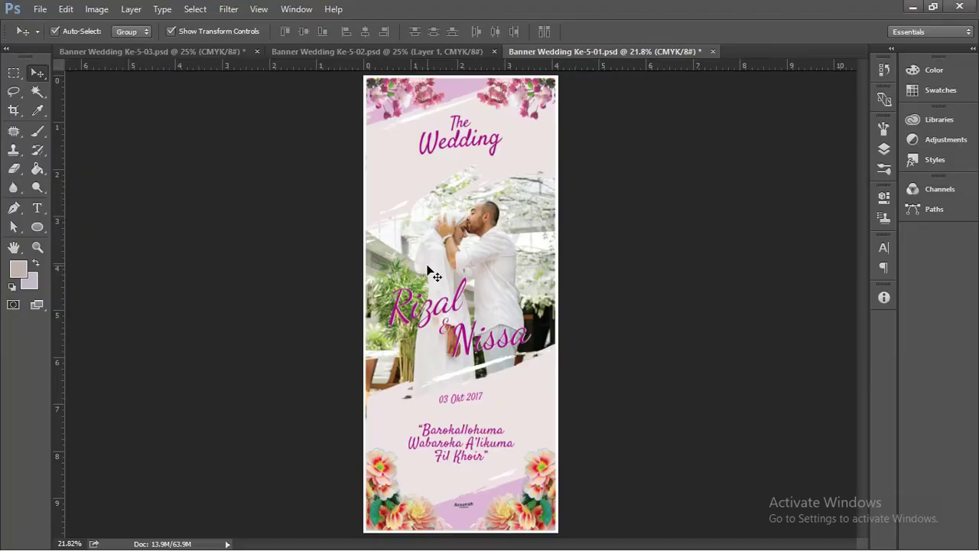
Drag the pexels-yan-krukov couple photo from the project folder onto the CorelDRAW page.
{"action": "key", "text": "alt+Tab"}
{"action": "key", "text": "Tab"}
{"action": "key", "text": "Tab"}
{"action": "mouse_move", "coordinate": [490, 325]}
{"action": "left_mouse_down"}
{"action": "mouse_move", "coordinate": [503, 248]}
{"action": "mouse_move", "coordinate": [481, 164]}
{"action": "left_mouse_up"}
{"action": "key", "text": "alt+Tab"}
{"action": "key", "text": "Tab"}
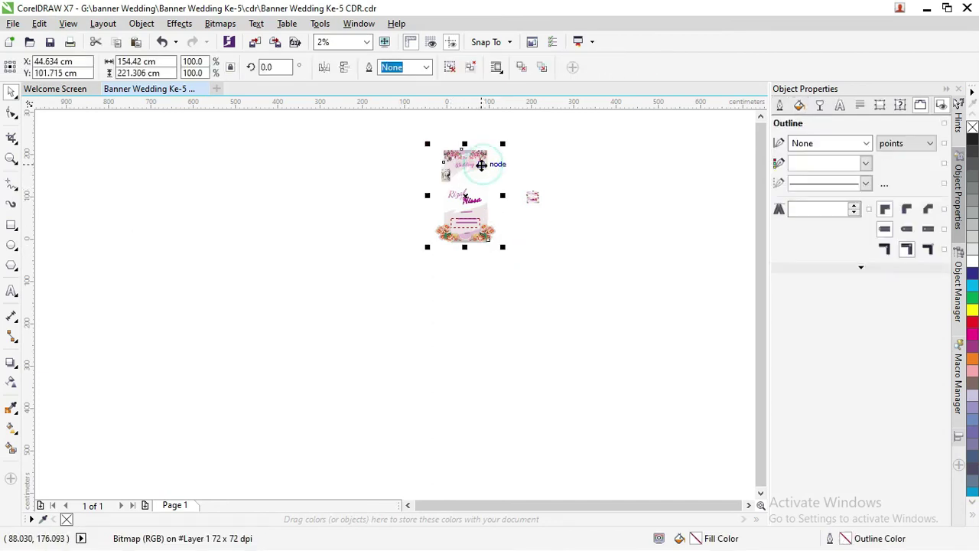
Ungroup the vertical banner design into separate objects.
{"action": "left_click", "coordinate": [480, 164]}
{"action": "scroll", "coordinate": [480, 165], "scroll_direction": "up", "scroll_amount": 1}
{"action": "scroll", "coordinate": [480, 164], "scroll_direction": "up", "scroll_amount": 2}
{"action": "right_click", "coordinate": [481, 165]}
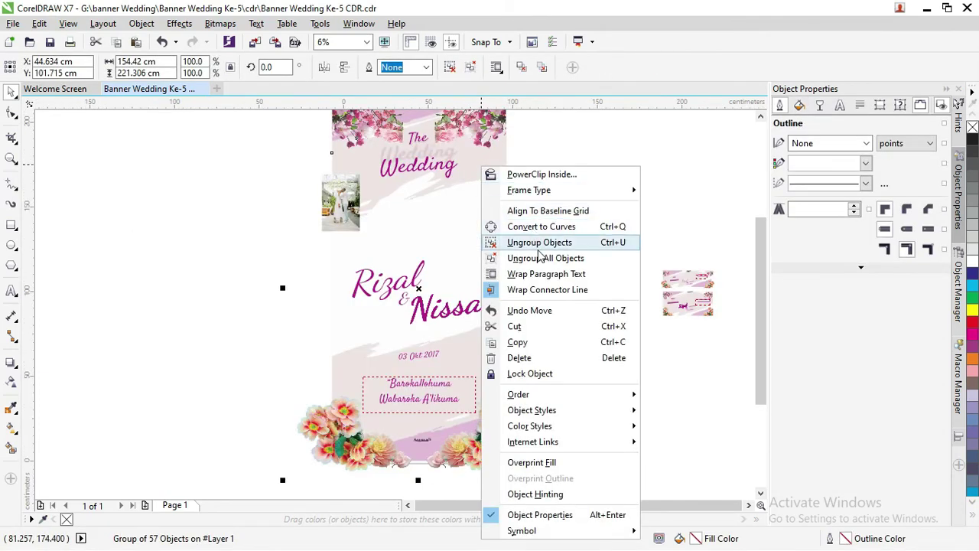
{"action": "left_click", "coordinate": [539, 241]}
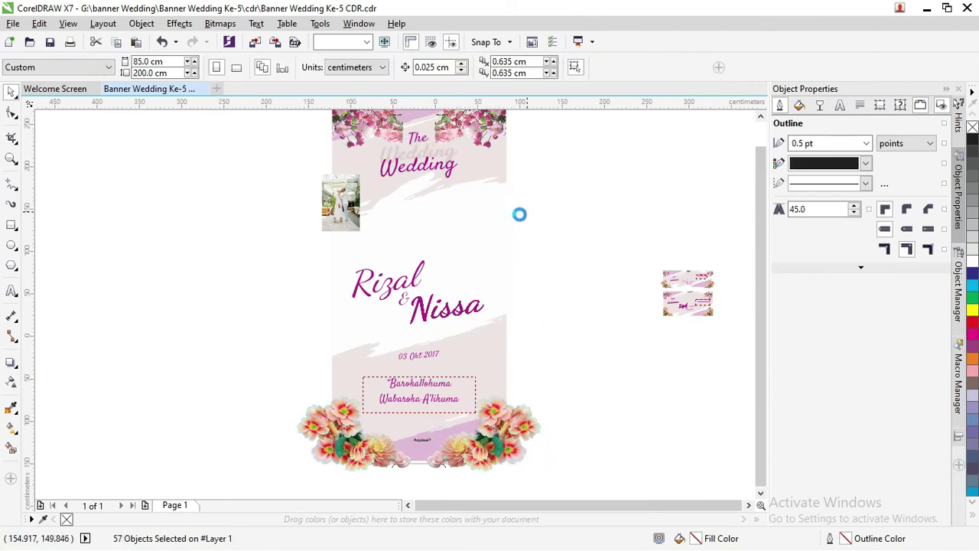
{"action": "scroll", "coordinate": [520, 214], "scroll_direction": "down", "scroll_amount": 1}
Enlarge the couple photo over the banner and order it just above the background.
{"action": "left_click", "coordinate": [432, 207]}
{"action": "mouse_move", "coordinate": [443, 220]}
{"action": "left_mouse_down"}
{"action": "mouse_move", "coordinate": [520, 337]}
{"action": "mouse_move", "coordinate": [529, 336]}
{"action": "left_mouse_up"}
{"action": "left_click_drag", "start_coordinate": [505, 251], "coordinate": [507, 219]}
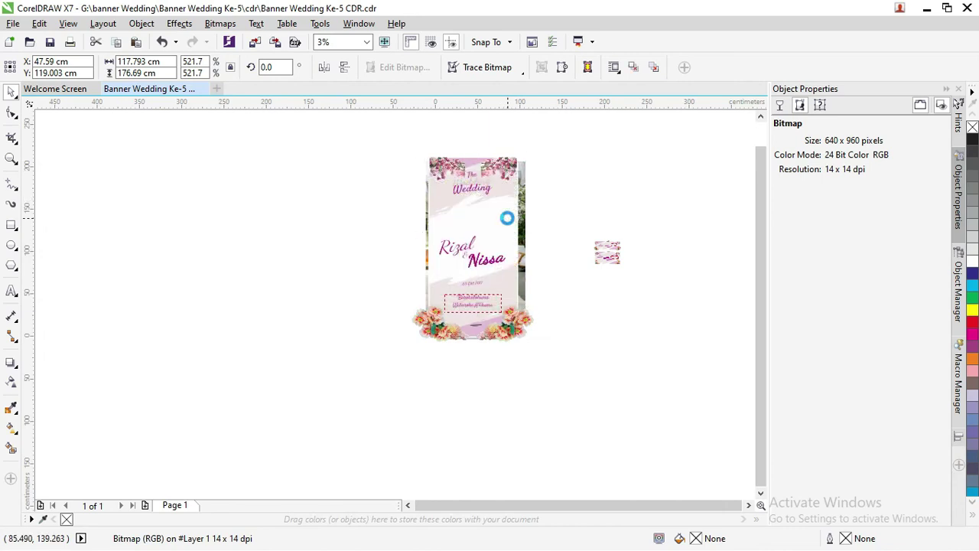
{"action": "key", "text": "ctrl+Page_Up"}
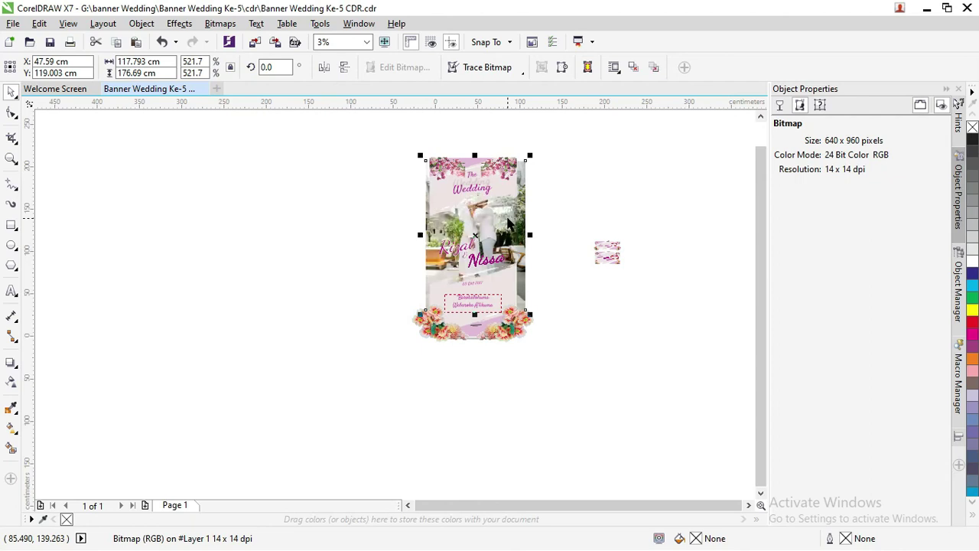
{"action": "scroll", "coordinate": [508, 222], "scroll_direction": "up", "scroll_amount": 1}
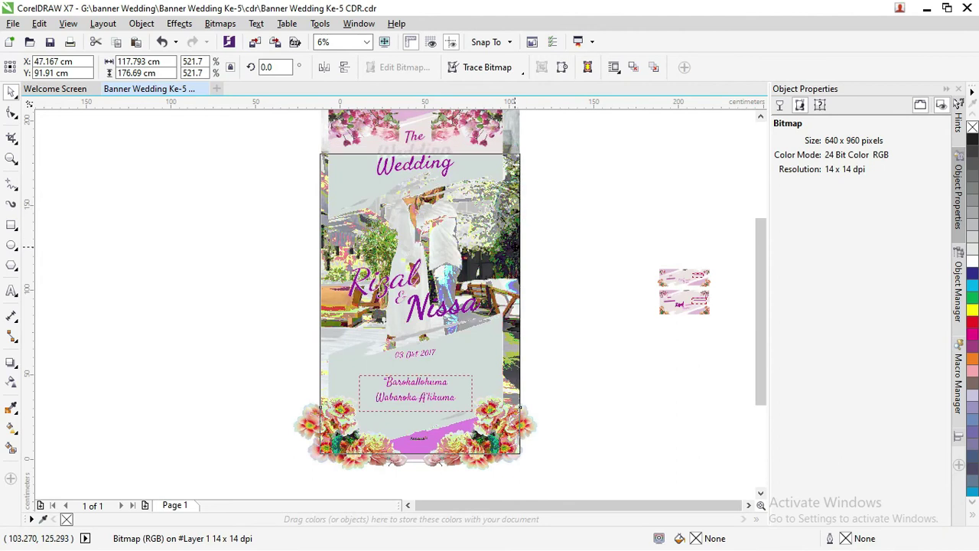
{"action": "scroll", "coordinate": [509, 238], "scroll_direction": "down", "scroll_amount": 1}
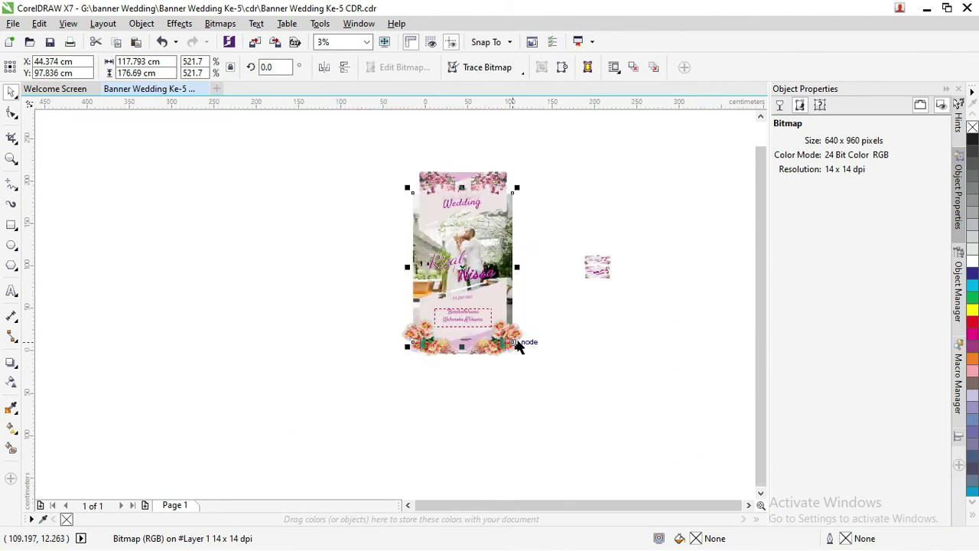
{"action": "mouse_move", "coordinate": [521, 351]}
{"action": "left_mouse_down"}
{"action": "mouse_move", "coordinate": [561, 399]}
{"action": "mouse_move", "coordinate": [540, 381]}
{"action": "mouse_move", "coordinate": [542, 399]}
{"action": "left_mouse_up"}
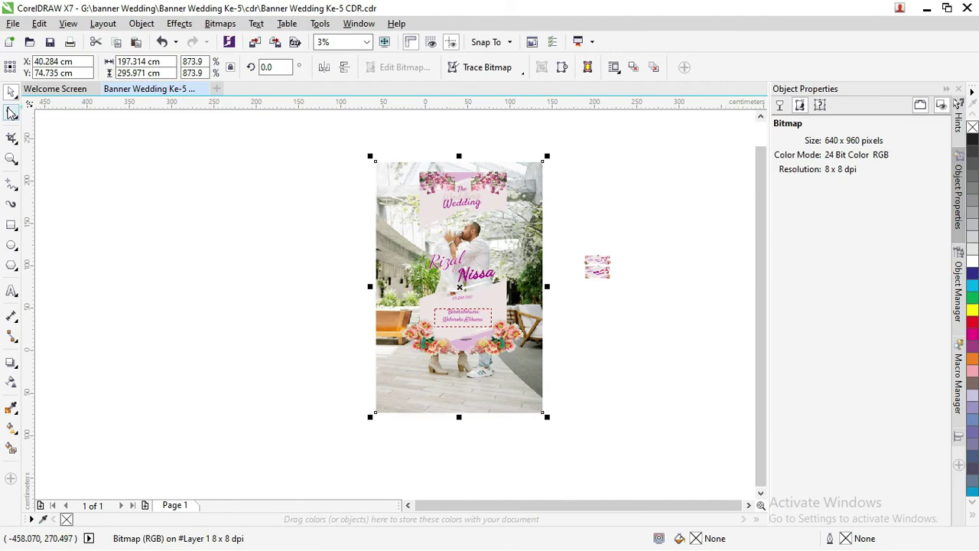
With the Shape tool, crop the couple photo's right edge inward to the banner.
{"action": "left_click", "coordinate": [12, 112]}
{"action": "scroll", "coordinate": [416, 193], "scroll_direction": "up", "scroll_amount": 2}
{"action": "scroll", "coordinate": [307, 131], "scroll_direction": "down", "scroll_amount": 2}
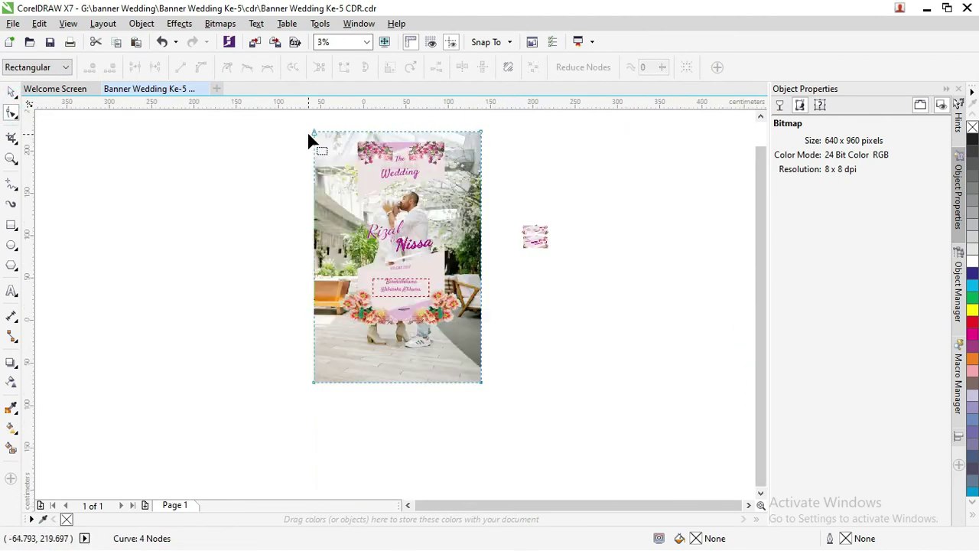
{"action": "mouse_move", "coordinate": [300, 118]}
{"action": "left_mouse_down"}
{"action": "mouse_move", "coordinate": [486, 135]}
{"action": "mouse_move", "coordinate": [481, 143]}
{"action": "left_mouse_up"}
{"action": "mouse_move", "coordinate": [533, 419]}
{"action": "left_mouse_down"}
{"action": "mouse_move", "coordinate": [475, 141]}
{"action": "mouse_move", "coordinate": [446, 143]}
{"action": "left_mouse_up"}
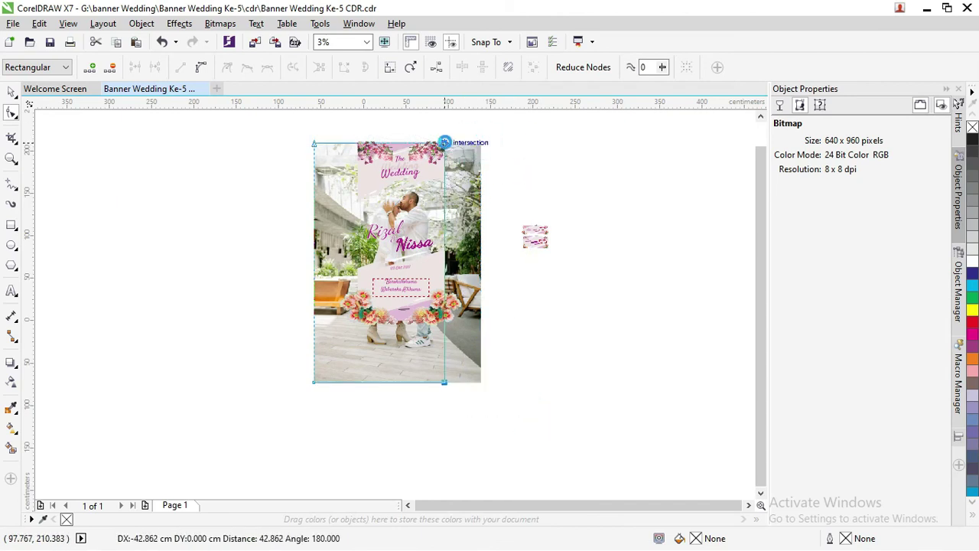
{"action": "mouse_move", "coordinate": [487, 408]}
{"action": "left_mouse_down"}
{"action": "mouse_move", "coordinate": [264, 374]}
{"action": "mouse_move", "coordinate": [309, 265]}
{"action": "left_mouse_up"}
{"action": "scroll", "coordinate": [325, 384], "scroll_direction": "up", "scroll_amount": 1}
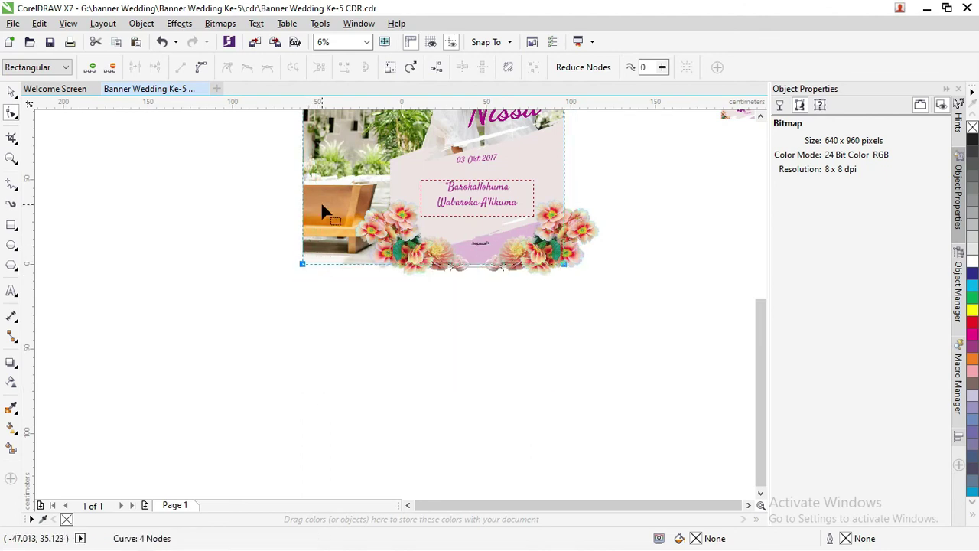
{"action": "scroll", "coordinate": [321, 202], "scroll_direction": "down", "scroll_amount": 1}
{"action": "scroll", "coordinate": [325, 182], "scroll_direction": "down", "scroll_amount": 1}
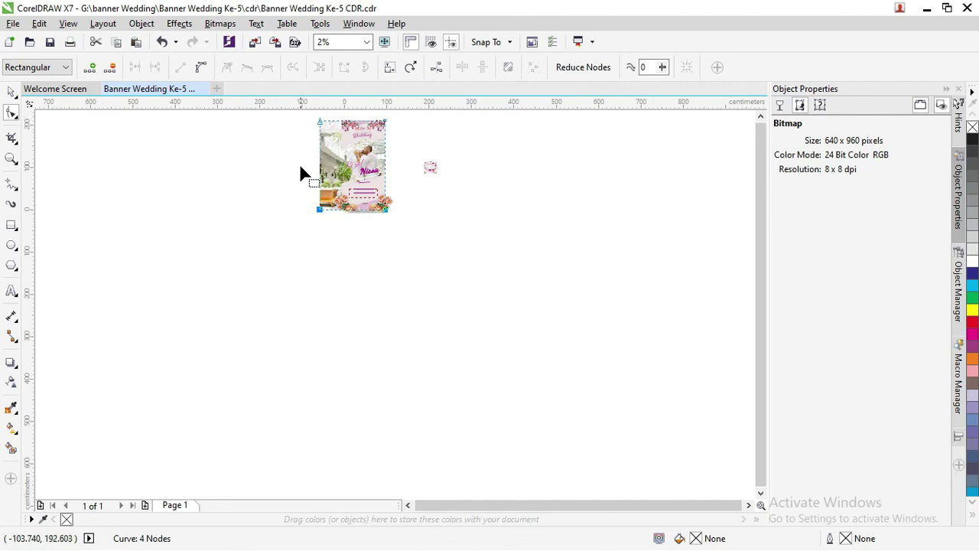
Crop the photo's left edge inward so it fits within the banner.
{"action": "left_click_drag", "start_coordinate": [342, 204], "coordinate": [329, 114]}
{"action": "left_click_drag", "start_coordinate": [322, 153], "coordinate": [339, 159]}
{"action": "scroll", "coordinate": [343, 159], "scroll_direction": "up", "scroll_amount": 2}
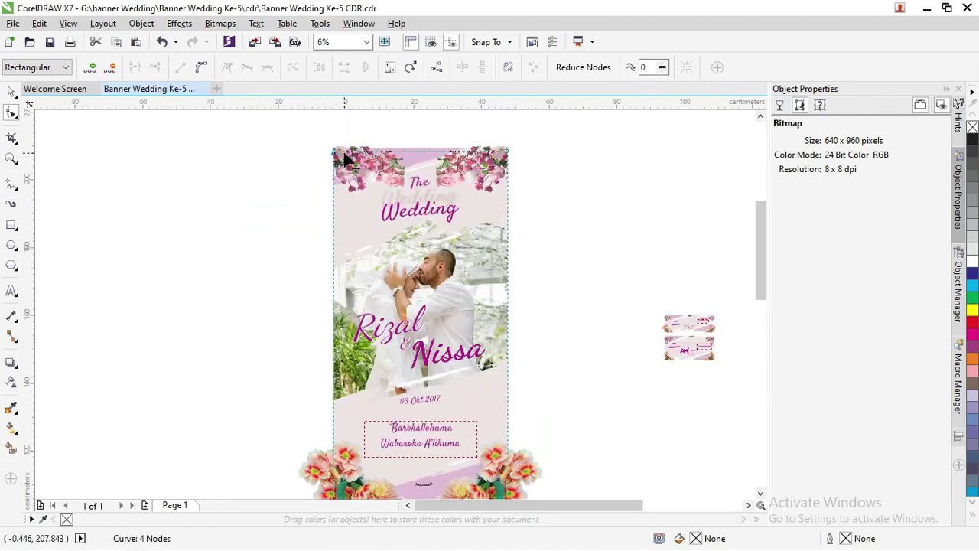
{"action": "scroll", "coordinate": [344, 159], "scroll_direction": "up", "scroll_amount": 3}
{"action": "scroll", "coordinate": [321, 162], "scroll_direction": "down", "scroll_amount": 1}
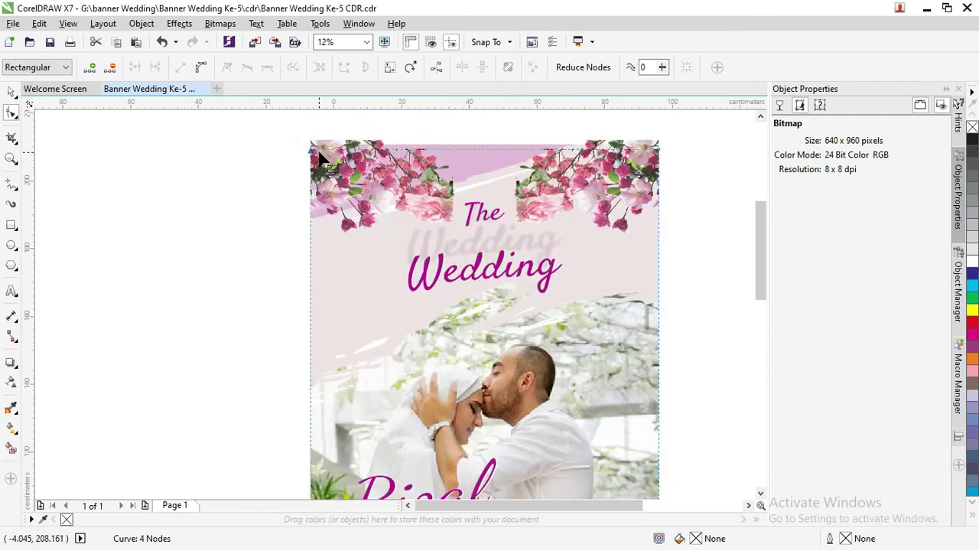
{"action": "left_click_drag", "start_coordinate": [312, 151], "coordinate": [312, 150]}
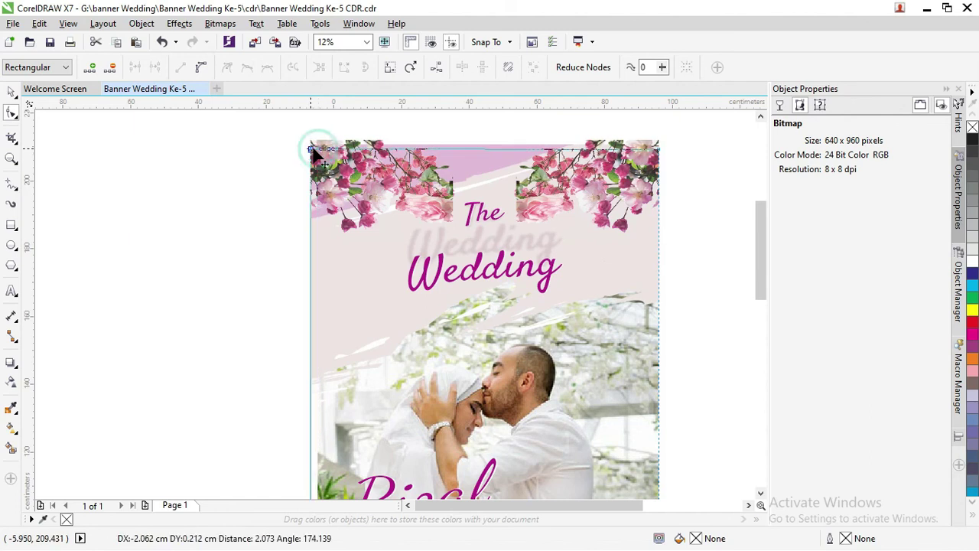
{"action": "scroll", "coordinate": [374, 267], "scroll_direction": "down", "scroll_amount": 2}
Convert the Nissa lettering to curves.
{"action": "left_click", "coordinate": [11, 92]}
{"action": "left_click", "coordinate": [404, 329]}
{"action": "left_click", "coordinate": [403, 302]}
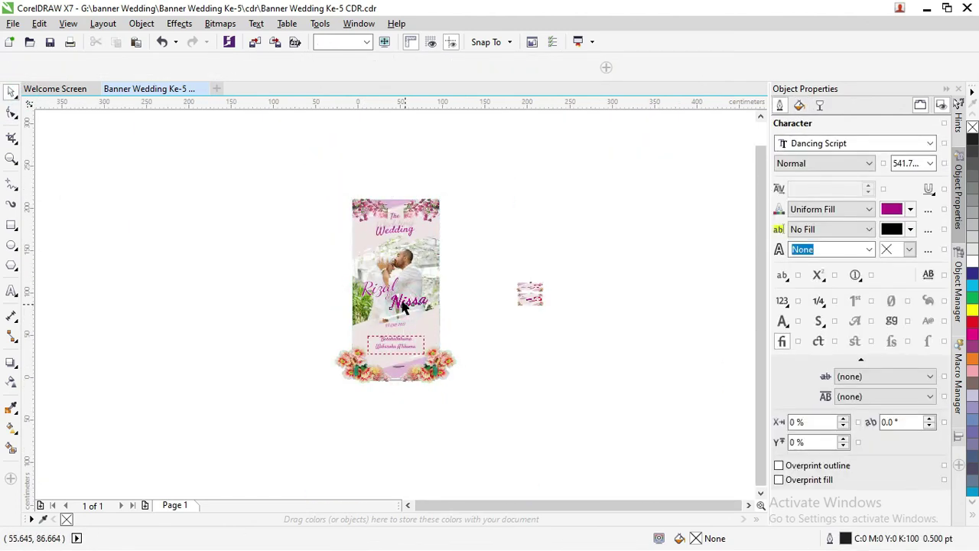
{"action": "left_click", "coordinate": [403, 302]}
{"action": "scroll", "coordinate": [403, 302], "scroll_direction": "up", "scroll_amount": 3}
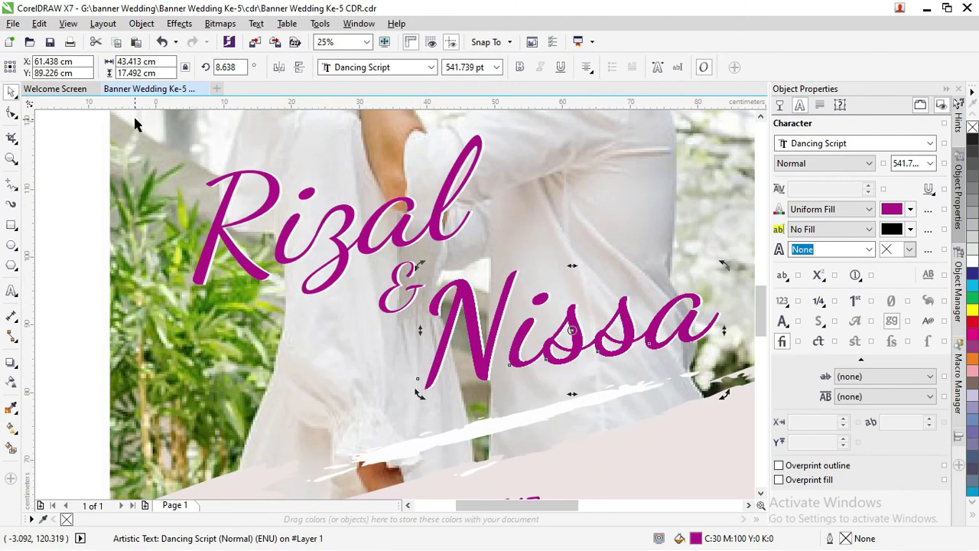
{"action": "left_click", "coordinate": [141, 24]}
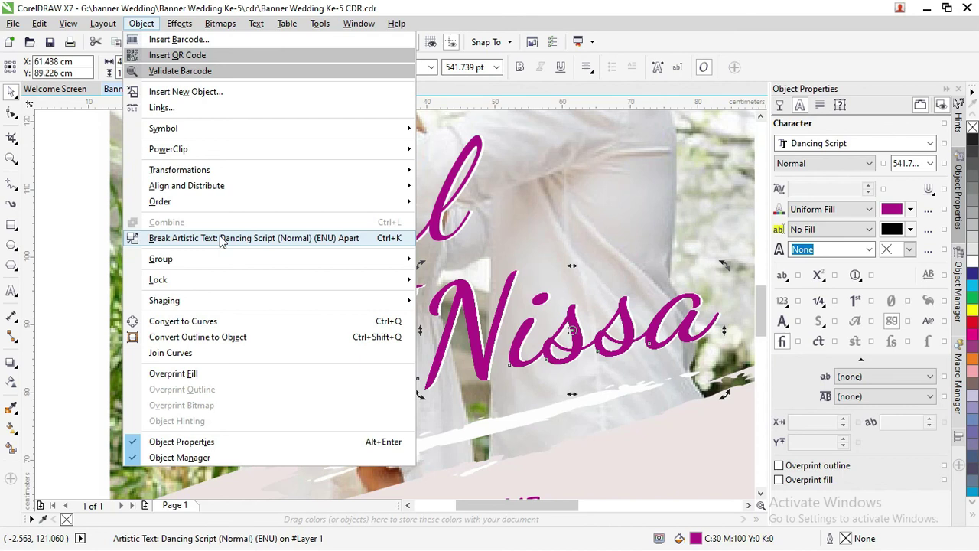
{"action": "left_click", "coordinate": [218, 320]}
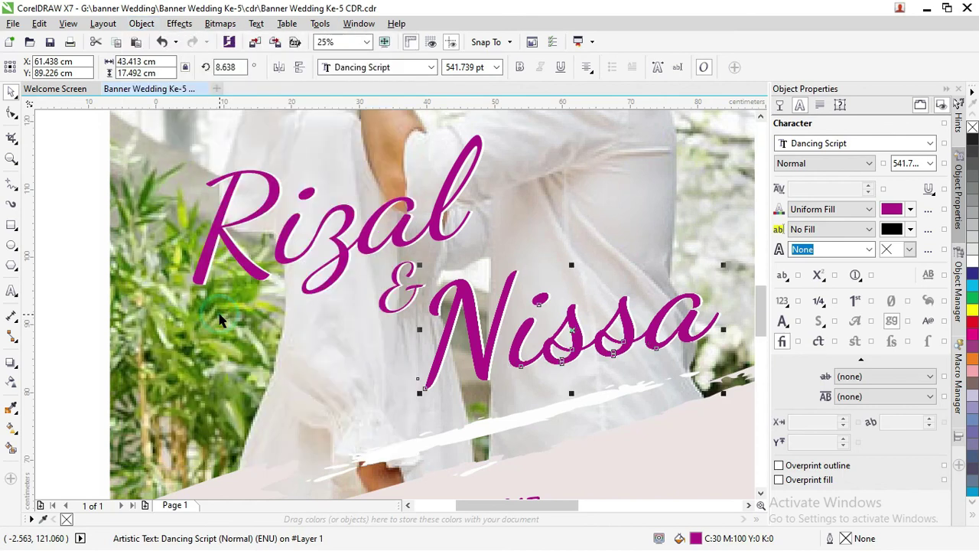
Ungroup the name lettering group, then select the Rizal text.
{"action": "scroll", "coordinate": [527, 314], "scroll_direction": "up", "scroll_amount": 3}
{"action": "scroll", "coordinate": [514, 312], "scroll_direction": "down", "scroll_amount": 3}
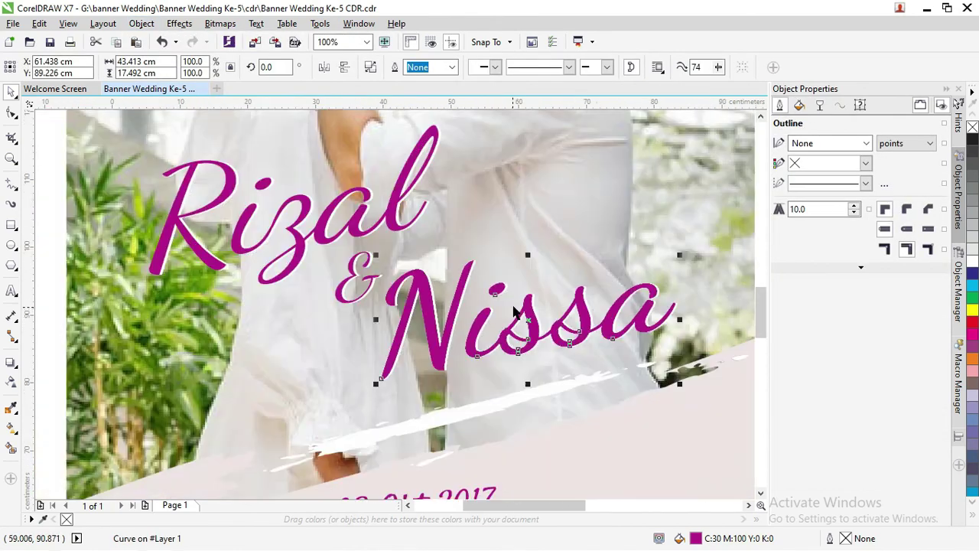
{"action": "left_click", "coordinate": [398, 218]}
{"action": "right_click", "coordinate": [391, 220]}
{"action": "left_click", "coordinate": [425, 261]}
{"action": "scroll", "coordinate": [93, 183], "scroll_direction": "down", "scroll_amount": 3}
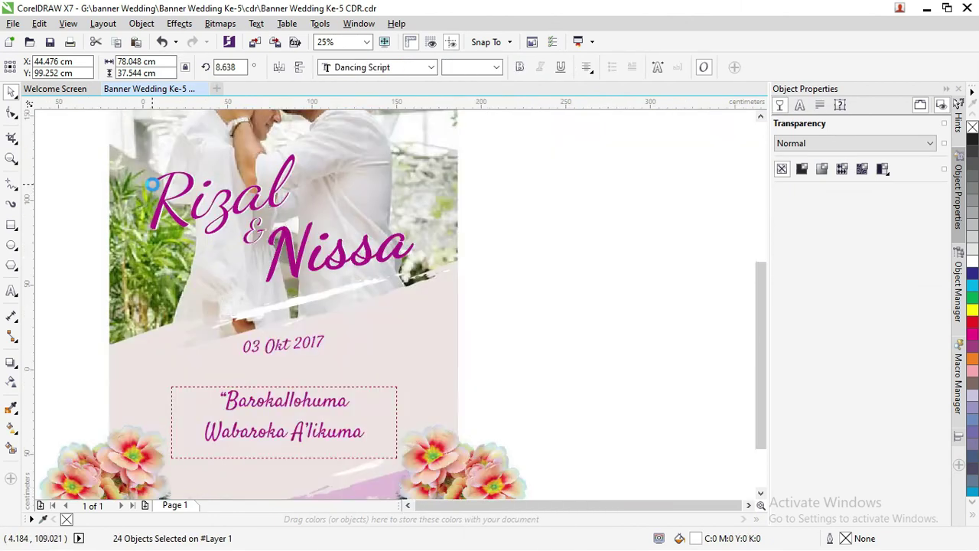
{"action": "left_click", "coordinate": [93, 184]}
{"action": "left_click", "coordinate": [165, 187]}
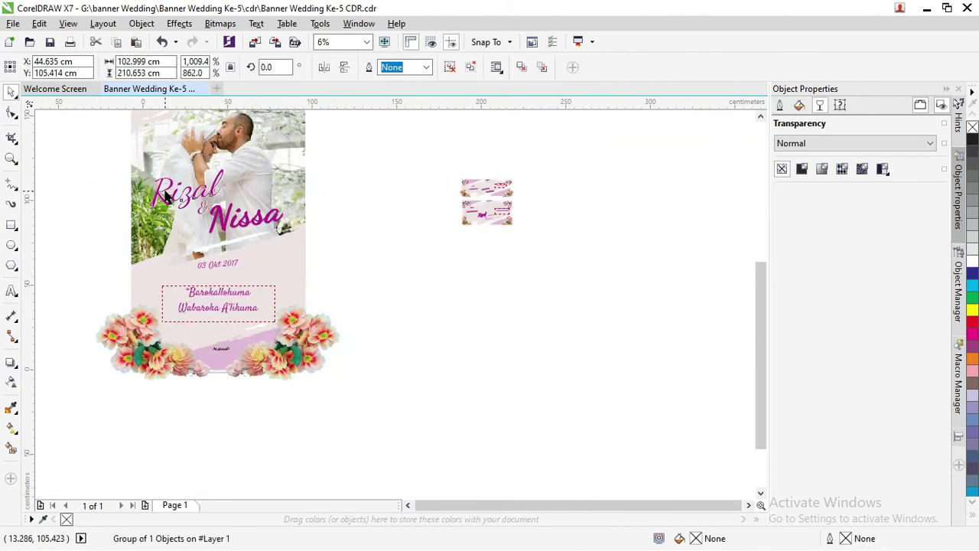
{"action": "left_click", "coordinate": [165, 193]}
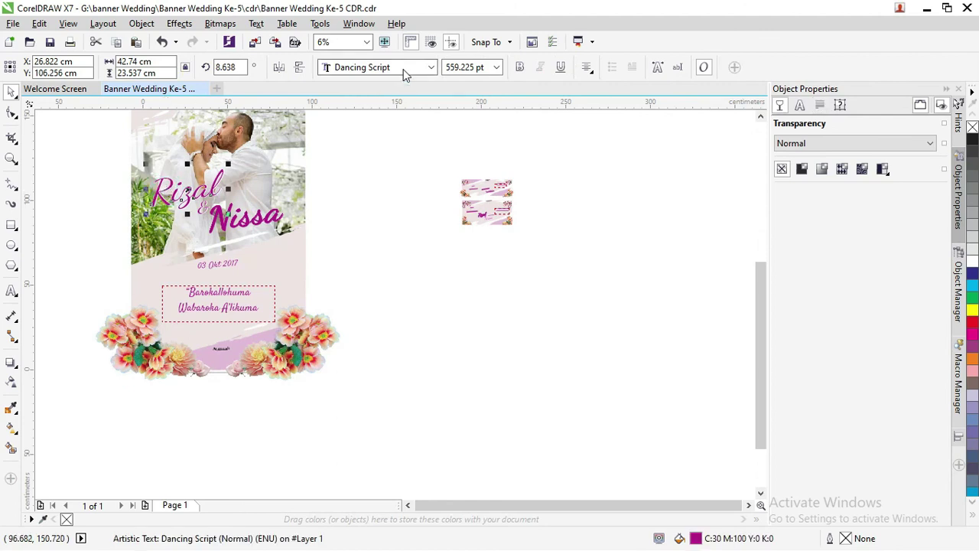
Zoom to view the whole banner, then switch to the Photoshop banner design.
{"action": "scroll", "coordinate": [310, 153], "scroll_direction": "up", "scroll_amount": 3}
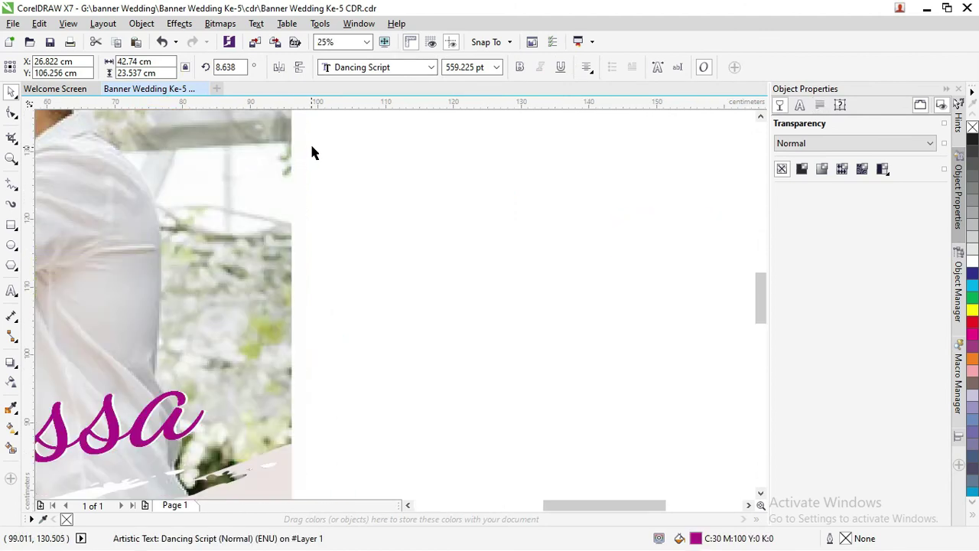
{"action": "scroll", "coordinate": [311, 141], "scroll_direction": "down", "scroll_amount": 3}
{"action": "scroll", "coordinate": [313, 141], "scroll_direction": "down", "scroll_amount": 1}
{"action": "scroll", "coordinate": [321, 157], "scroll_direction": "down", "scroll_amount": 1}
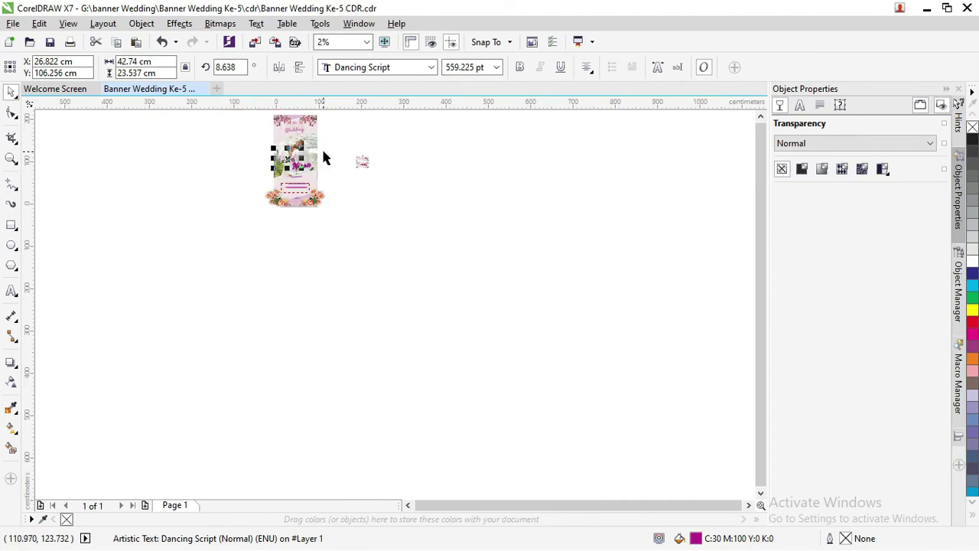
{"action": "key", "text": "z"}
{"action": "left_click_drag", "start_coordinate": [317, 197], "coordinate": [269, 110]}
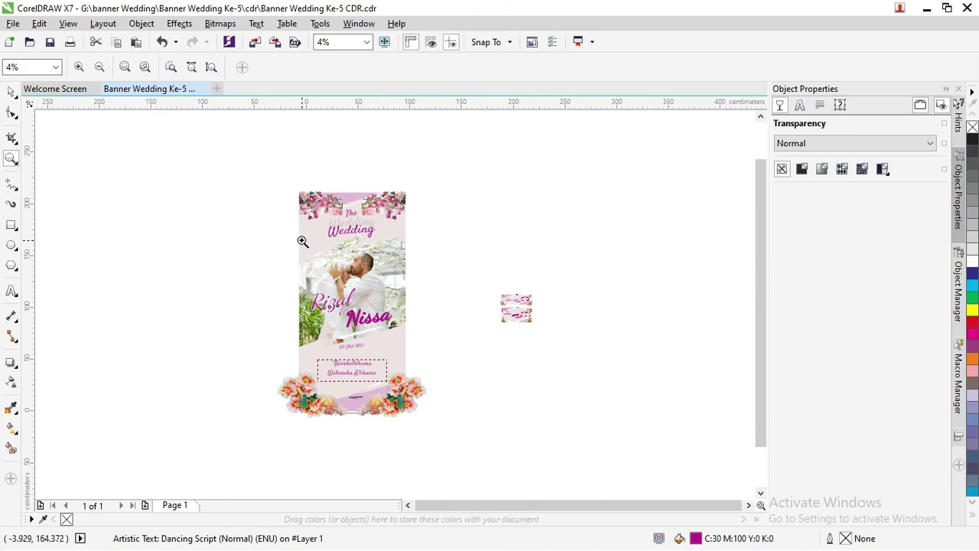
{"action": "key", "text": "alt+Tab"}
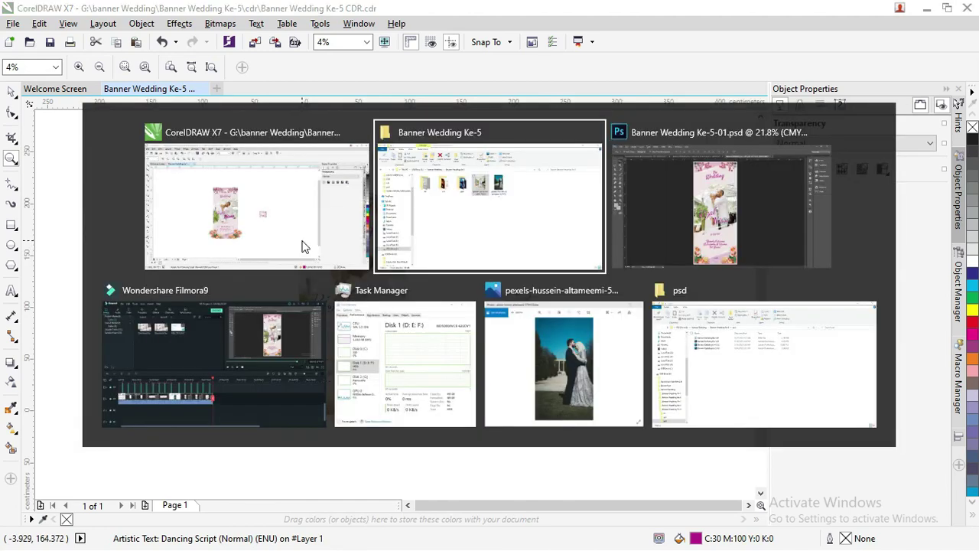
{"action": "key", "text": "alt+Tab"}
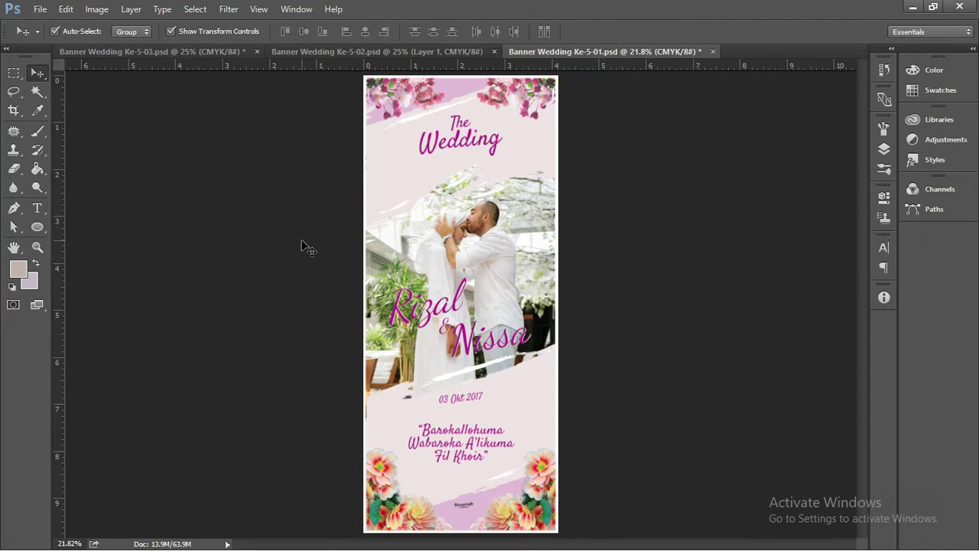